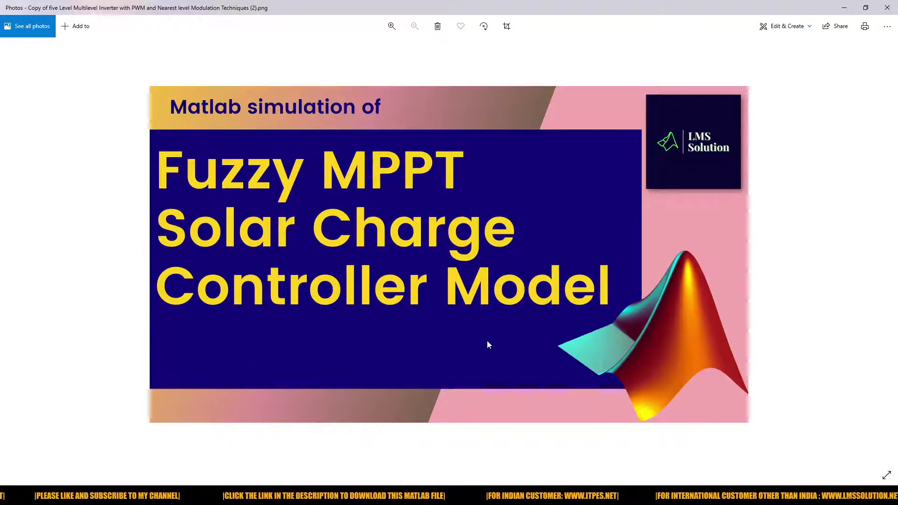
Launch PointerFocus from the desktop and bring the MPPT_Solar_Charger_Controller_fuzzy Simulink model to the front.
mouse_move(357, 496)
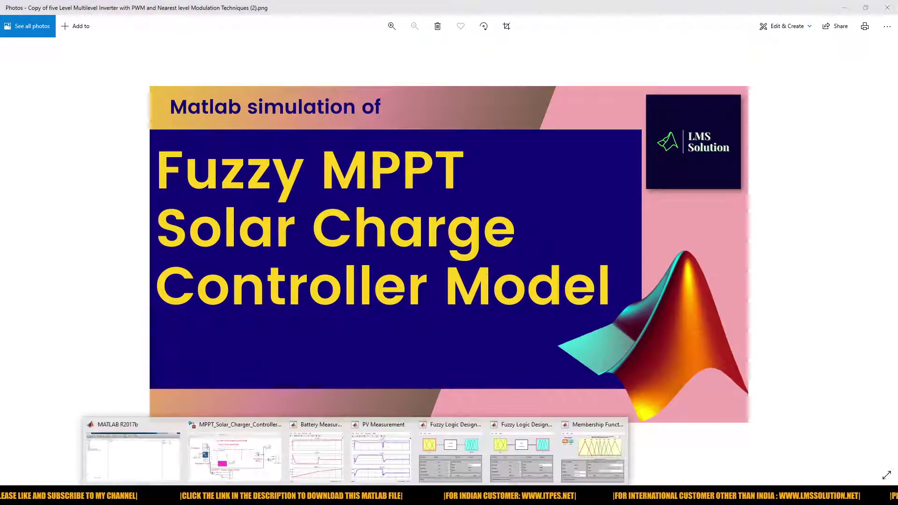
click(236, 445)
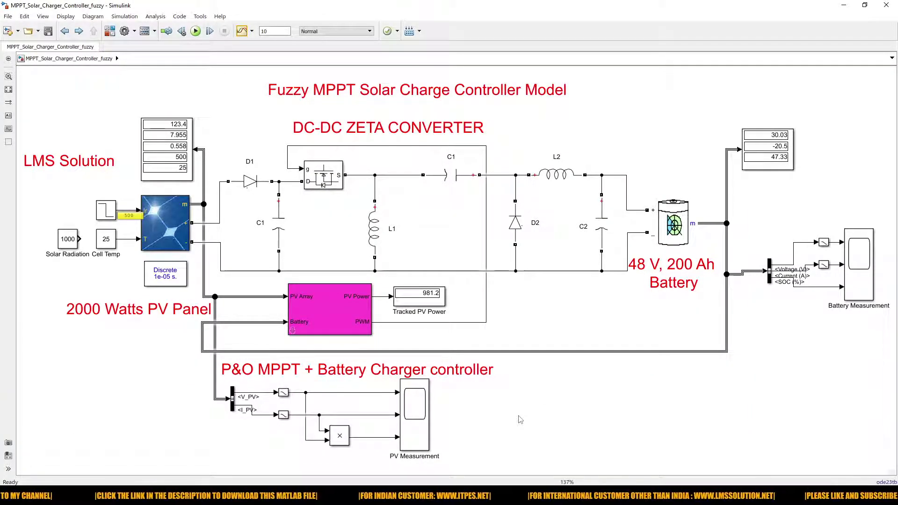
key(super+d)
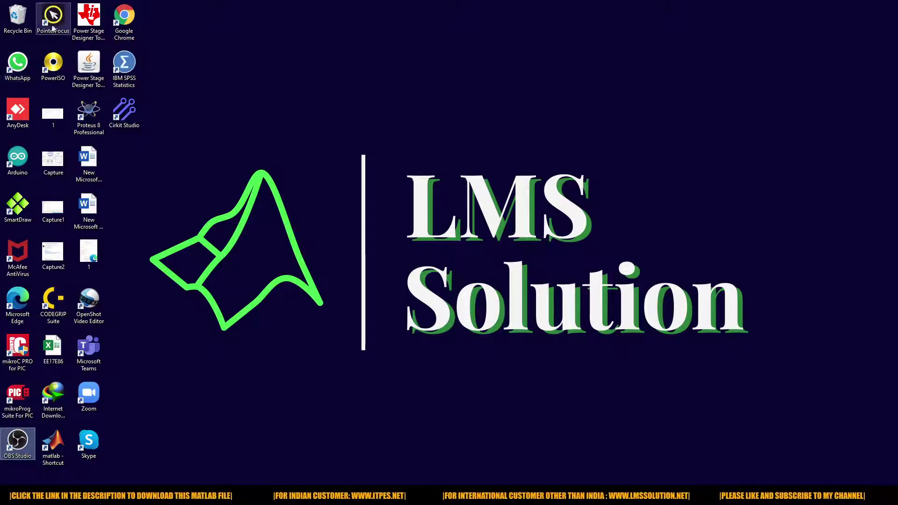
double_click(53, 17)
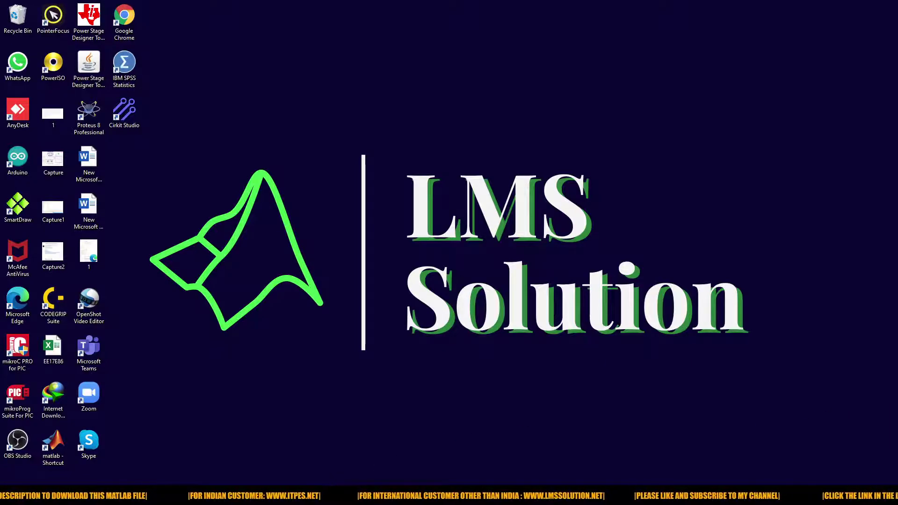
click(234, 432)
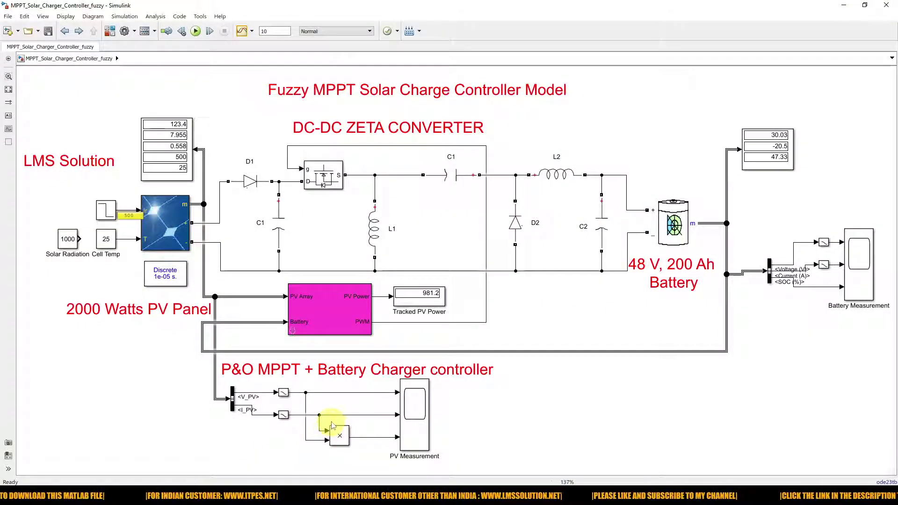
Open the PV Array block's parameters and examine its parallel strings and series-connected modules per string.
click(177, 229)
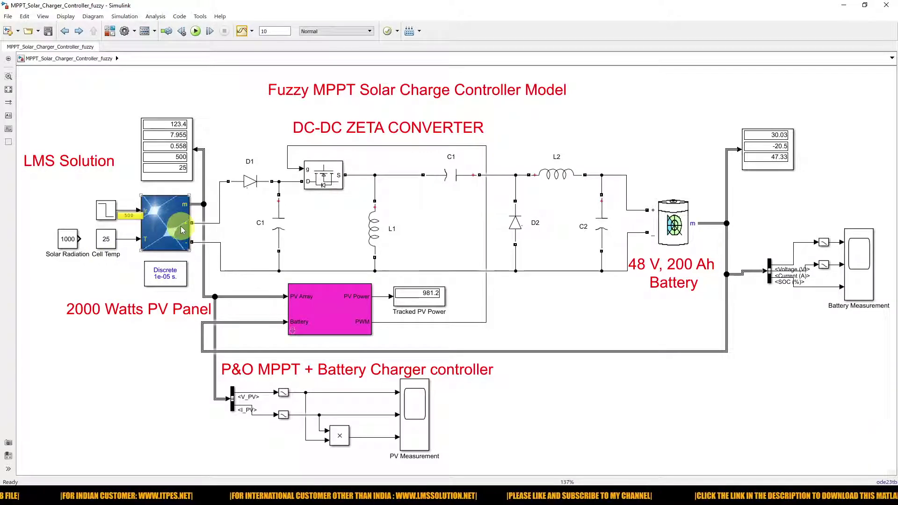
double_click(166, 231)
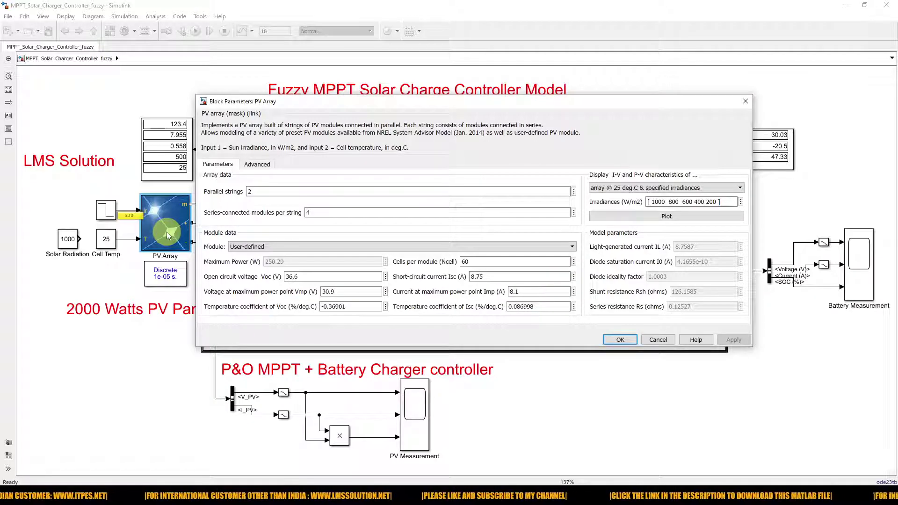
double_click(251, 191)
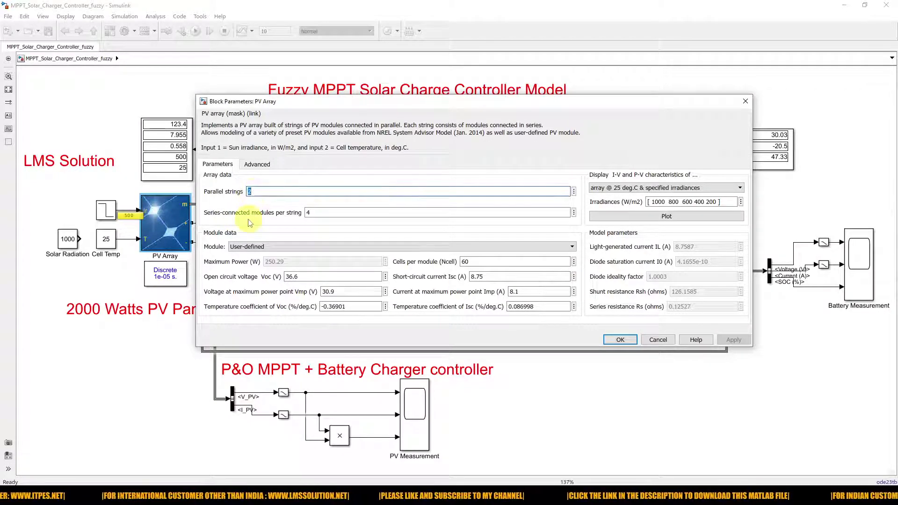
double_click(308, 212)
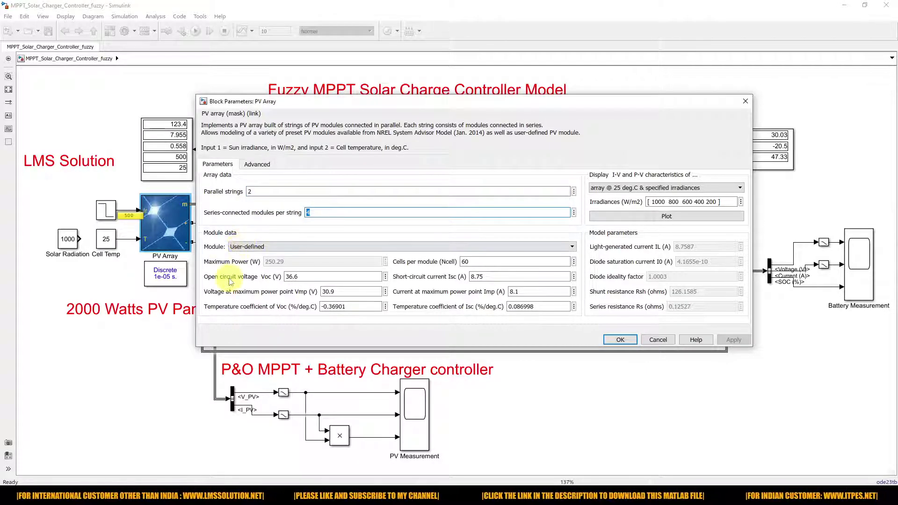
Underline the module's maximum power, Voc, Vmp, Isc and Imp values with the screen pen, and exit pen mode.
key(F8)
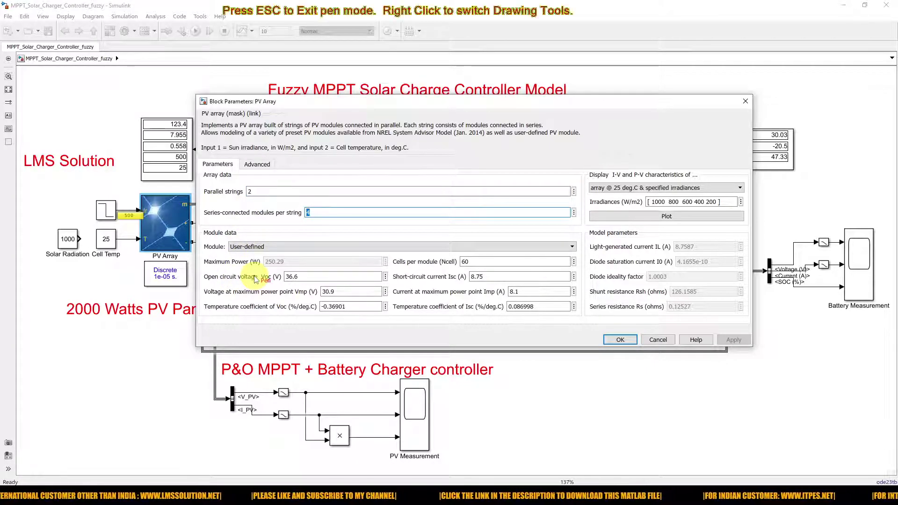
drag(265, 268, 290, 268)
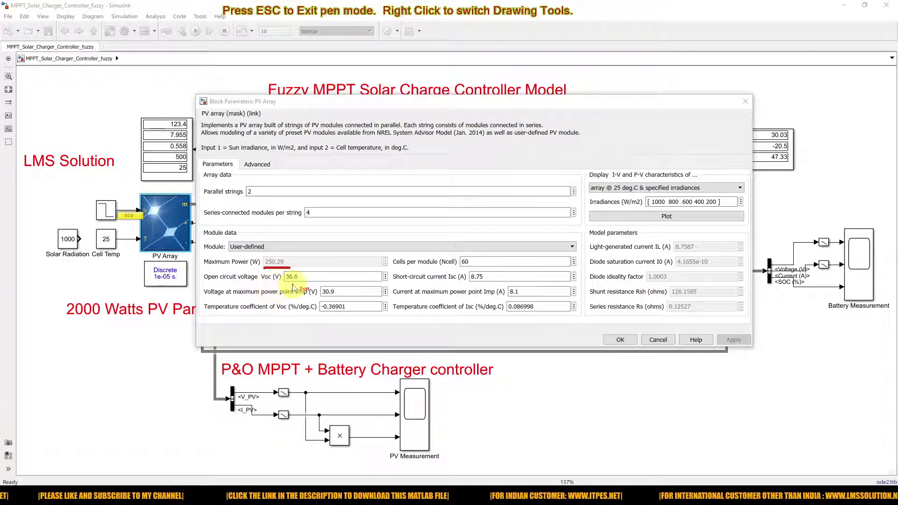
drag(285, 284, 299, 284)
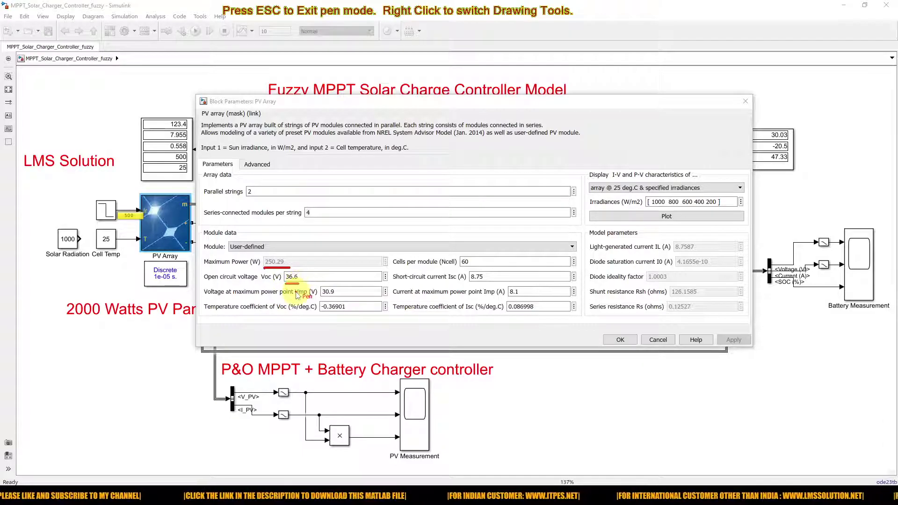
drag(322, 297, 336, 298)
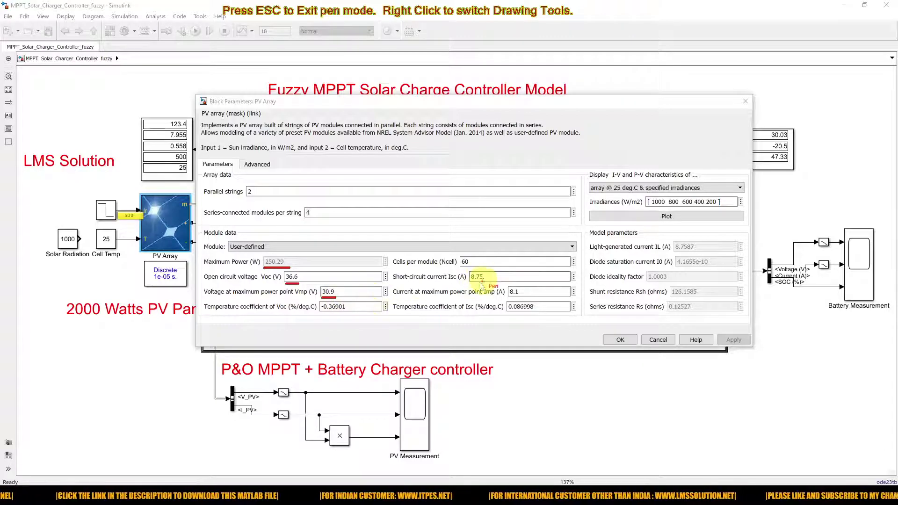
drag(472, 285, 483, 285)
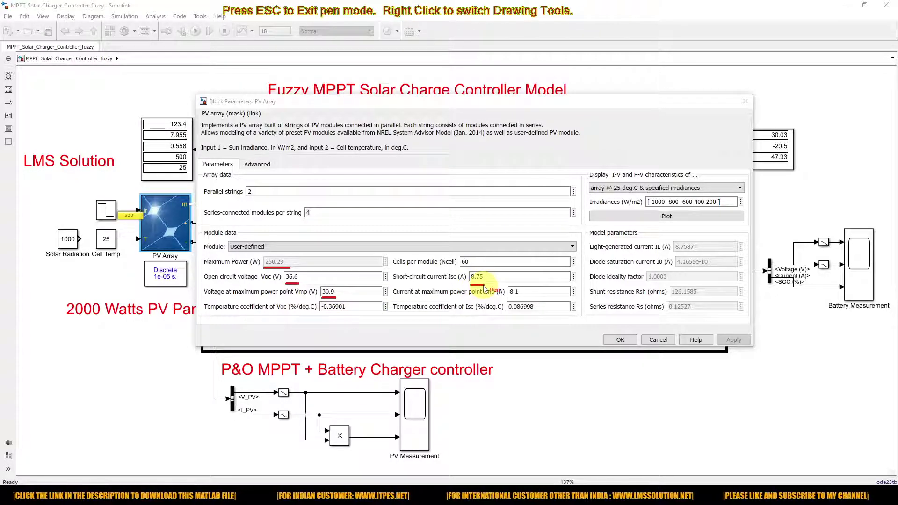
drag(509, 298, 519, 298)
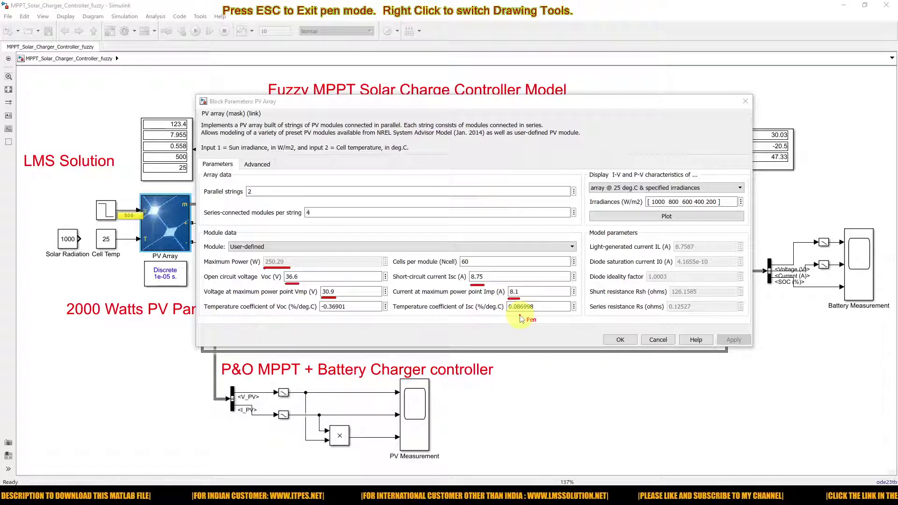
key(Escape)
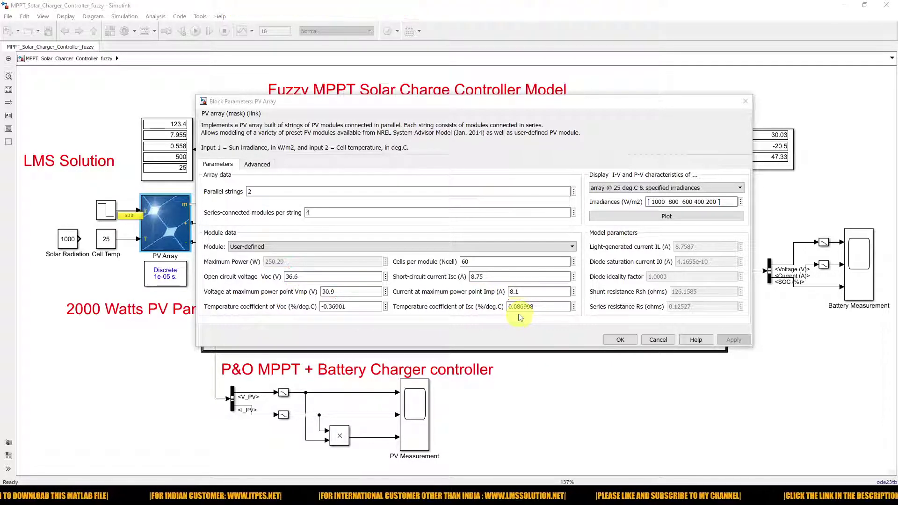
Plot the array's I-V and P-V characteristics, read the power peaks with the data cursor across the irradiance curves, and close the plot and parameters.
click(641, 217)
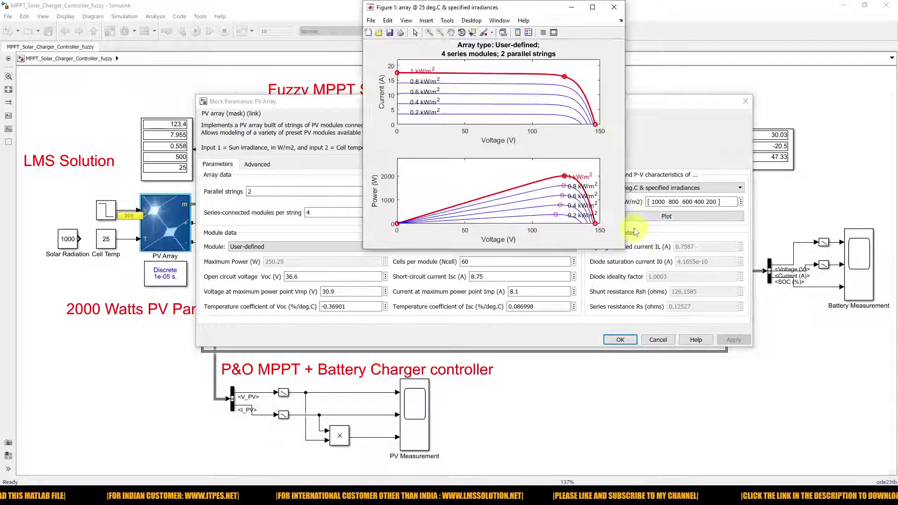
click(472, 33)
click(564, 176)
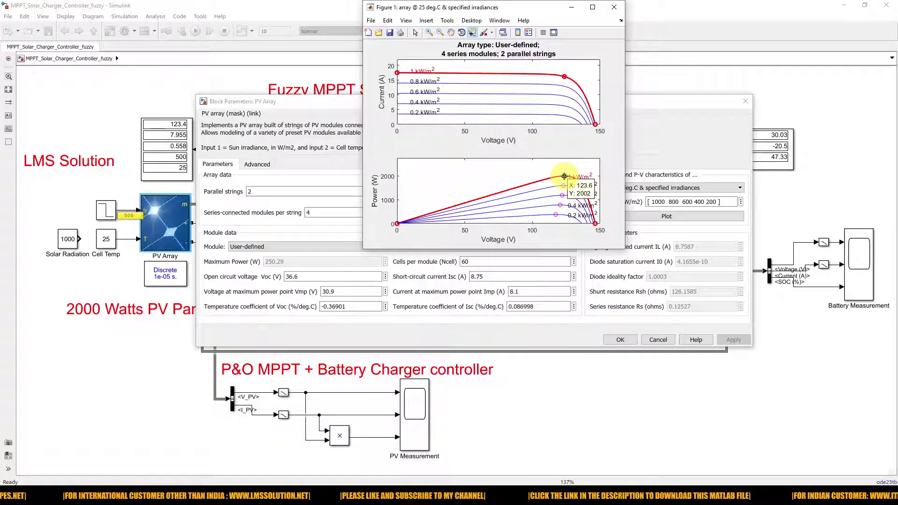
click(563, 186)
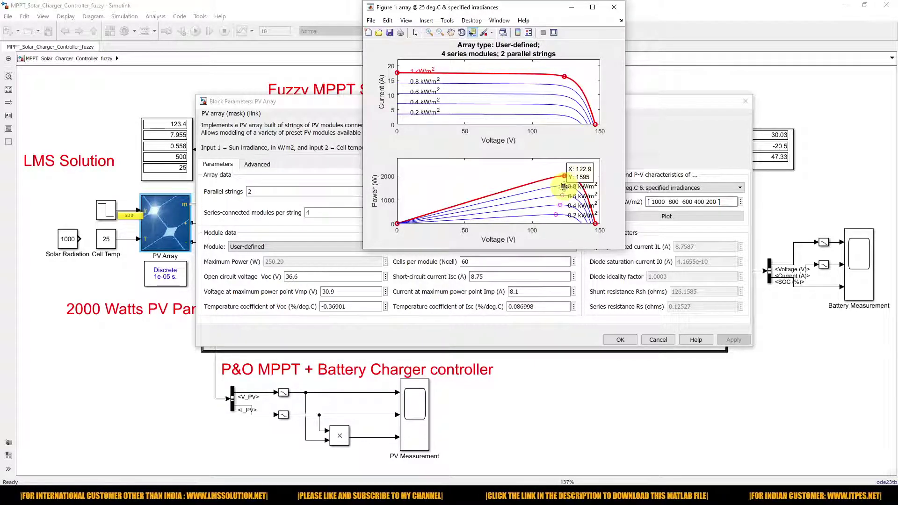
click(562, 195)
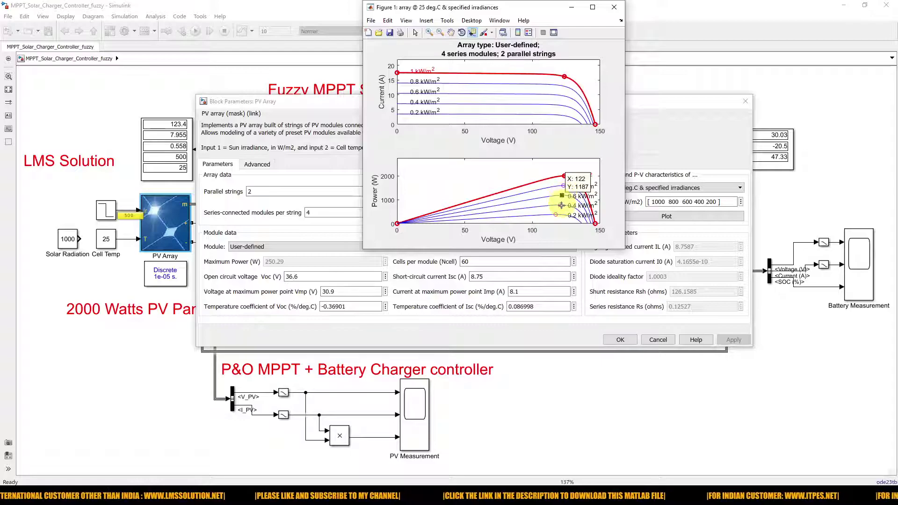
click(557, 215)
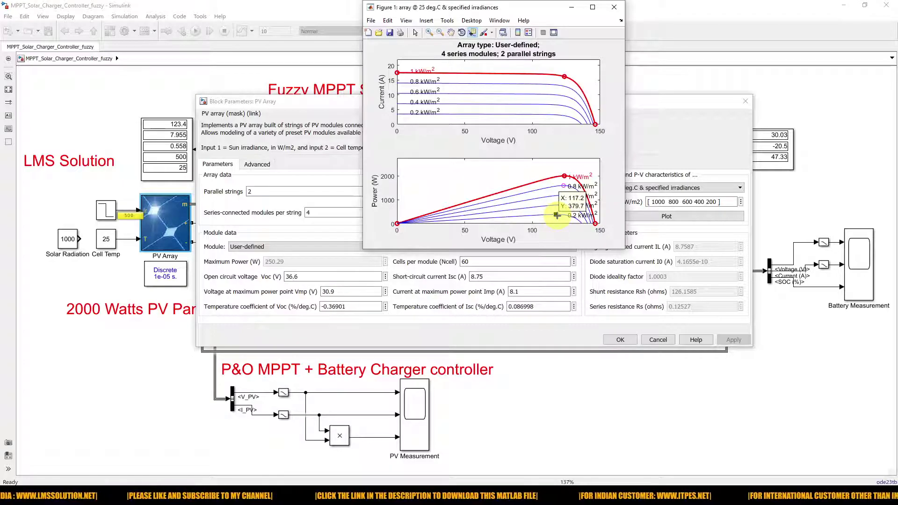
click(614, 7)
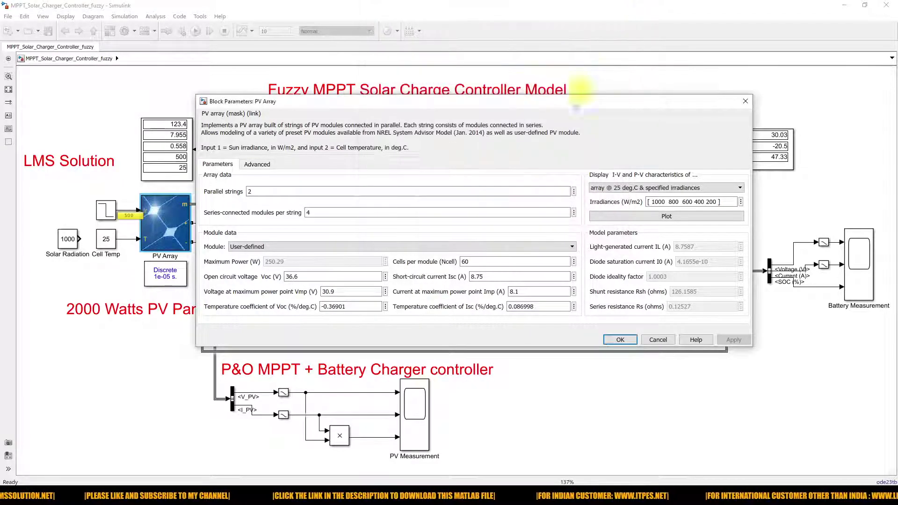
click(658, 340)
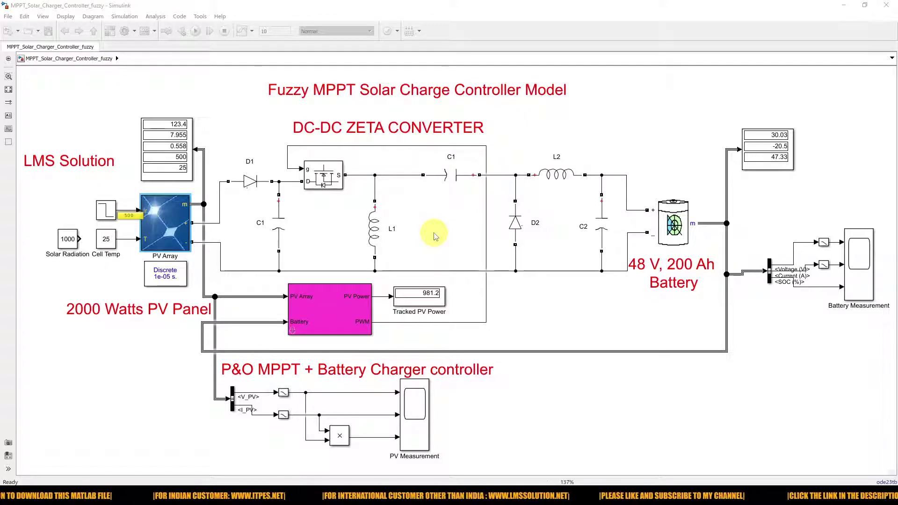
Replot the PV array characteristics, read the 1 and 0.2 kW/m² power peaks, and close the figure and block parameters.
double_click(169, 229)
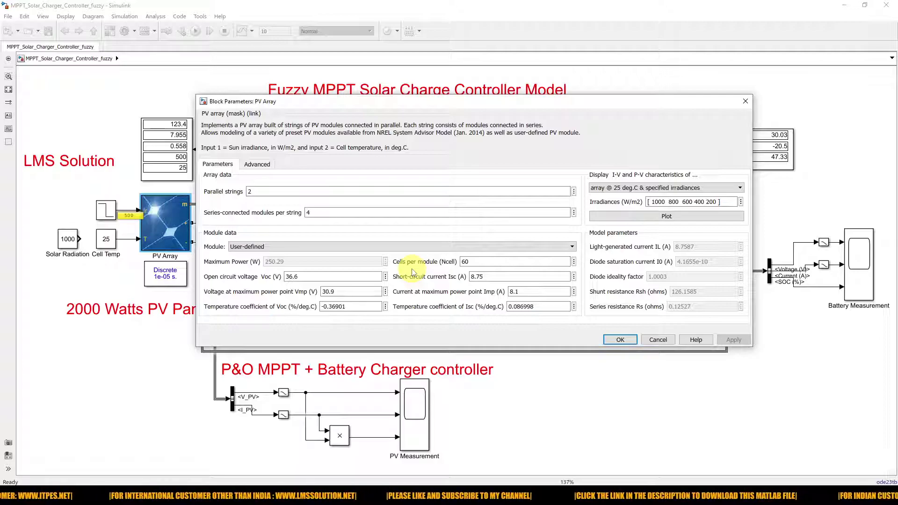
click(616, 219)
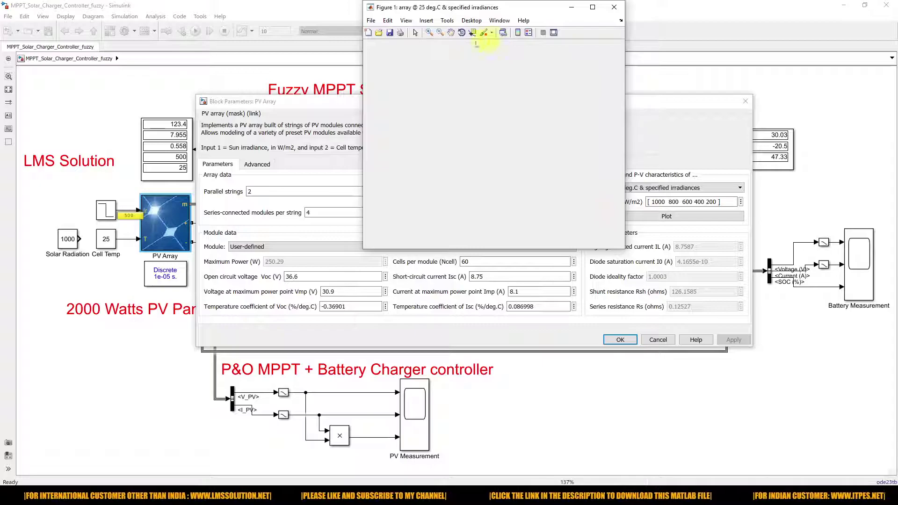
click(472, 33)
click(565, 177)
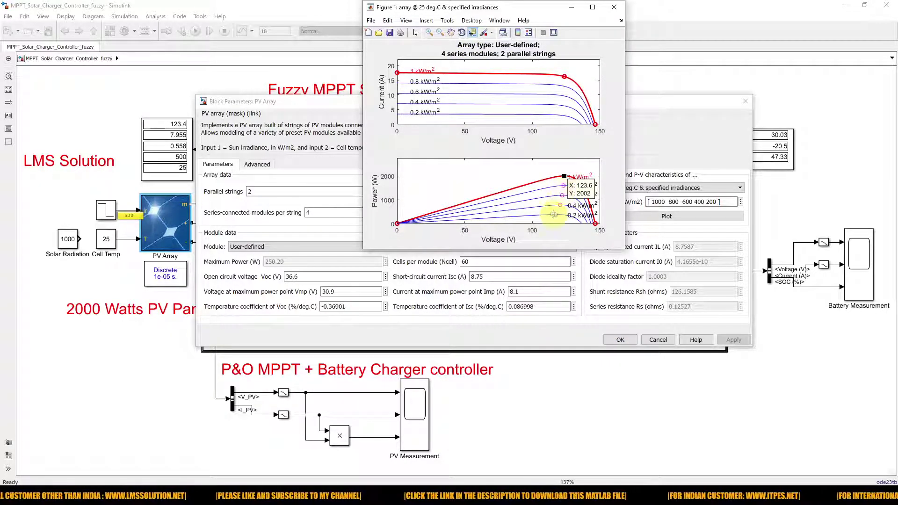
click(555, 216)
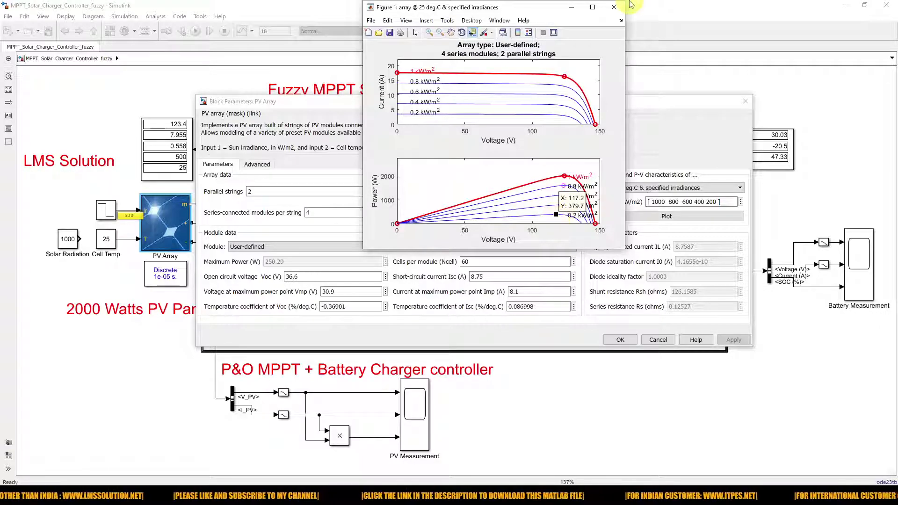
click(614, 7)
click(743, 102)
Handwrite 120 at the PV array output and 48 at the battery input with the screen pen, and exit pen mode.
click(670, 229)
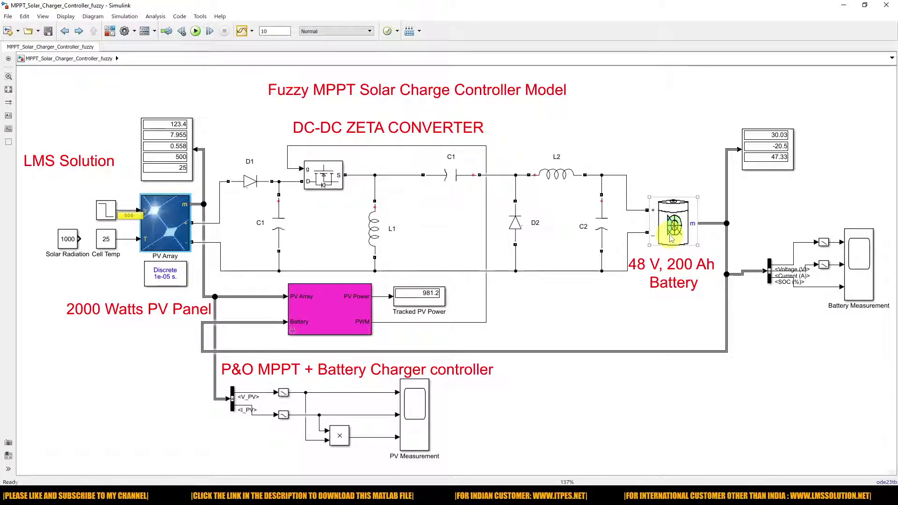
click(228, 215)
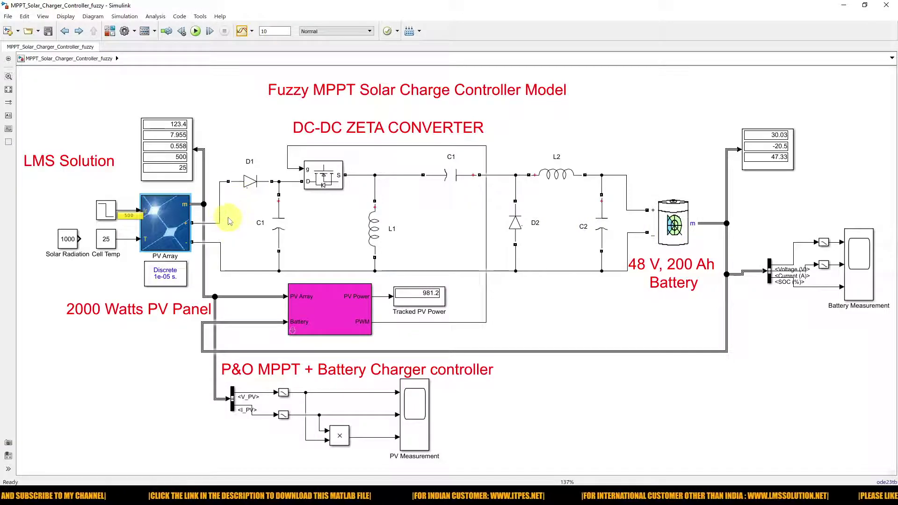
key(F9)
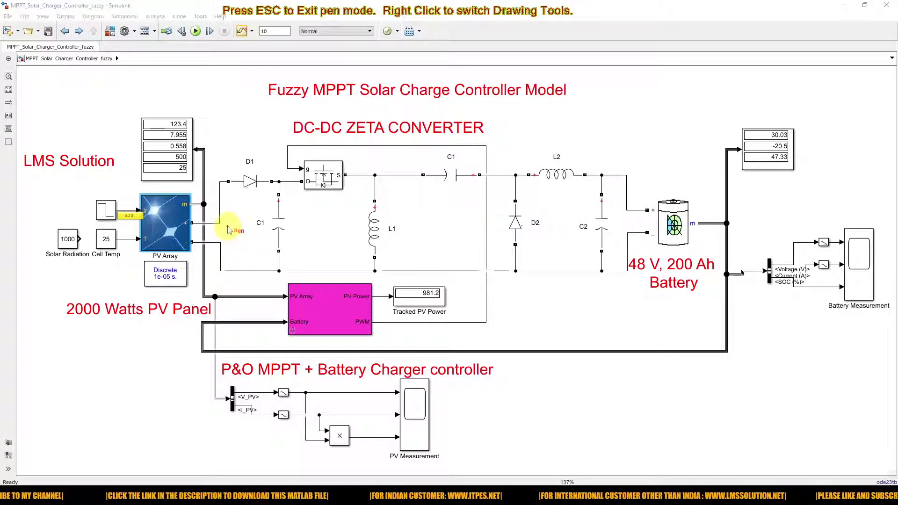
drag(236, 234, 249, 227)
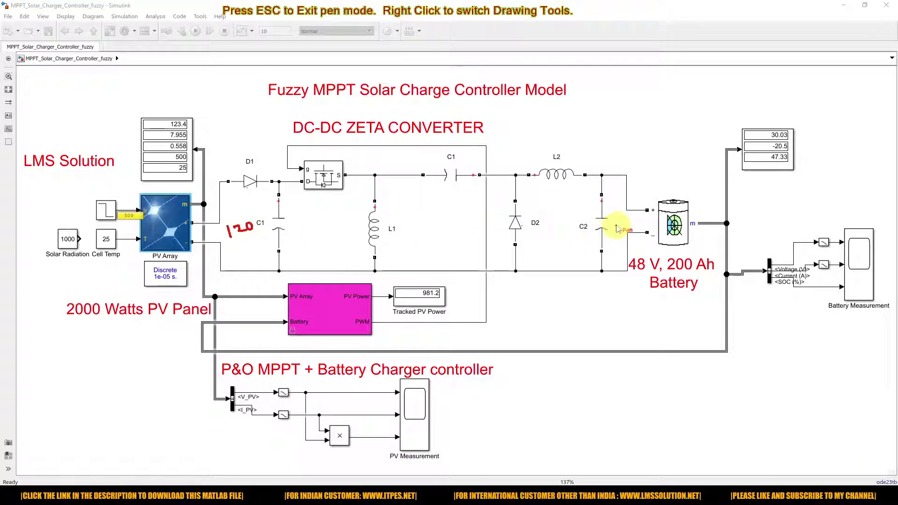
mouse_move(625, 225)
mouse_down()
mouse_move(635, 235)
mouse_move(626, 232)
mouse_up()
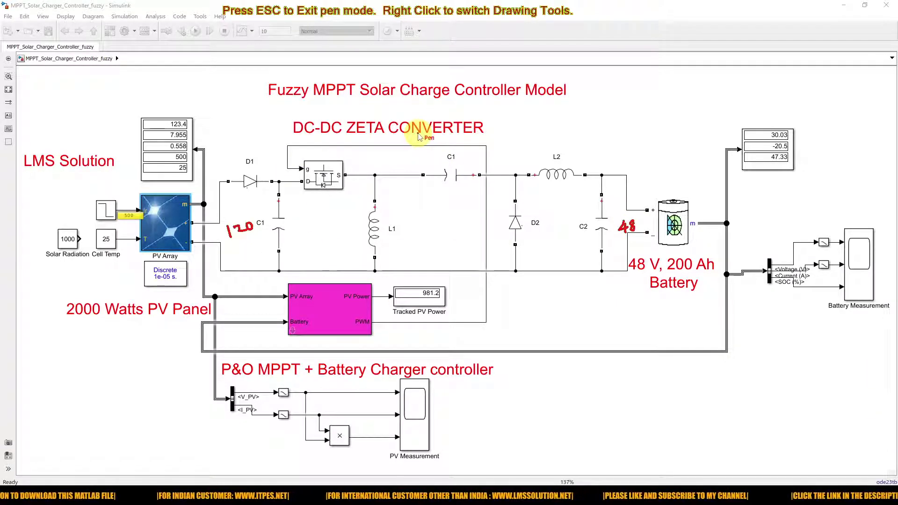
key(Escape)
Review the Battery block's type, nominal voltage, rated capacity and initial state-of-charge parameters, and close its dialog.
click(677, 227)
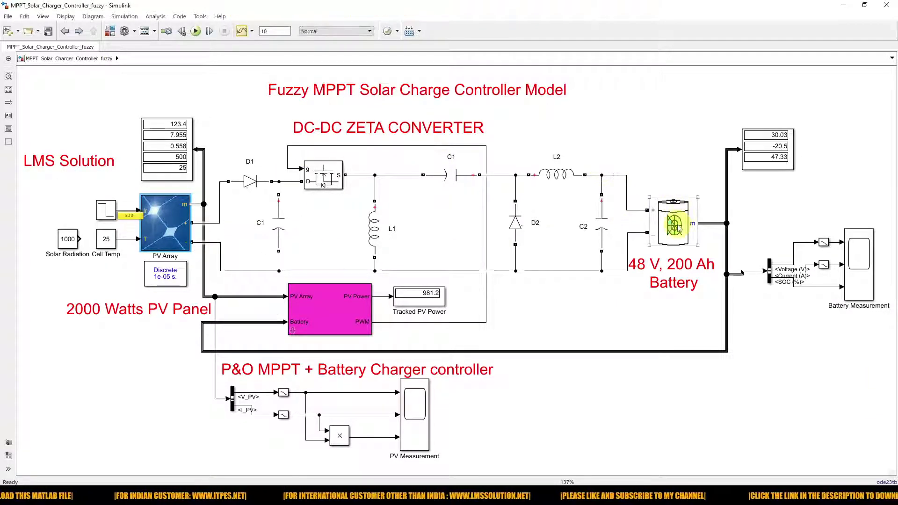
double_click(677, 227)
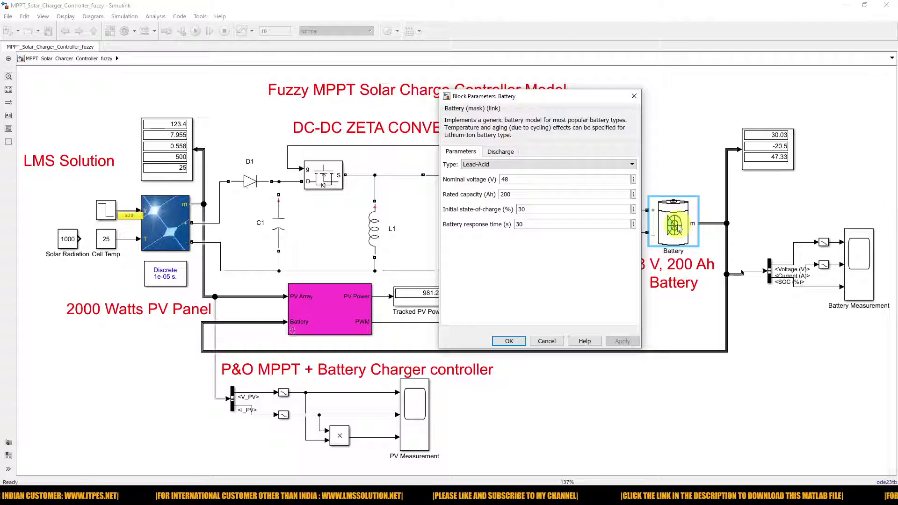
double_click(531, 178)
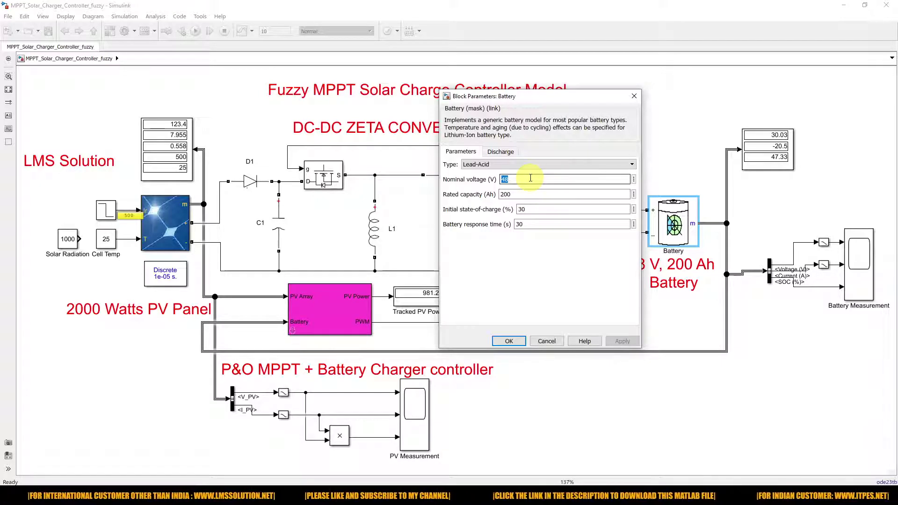
double_click(535, 210)
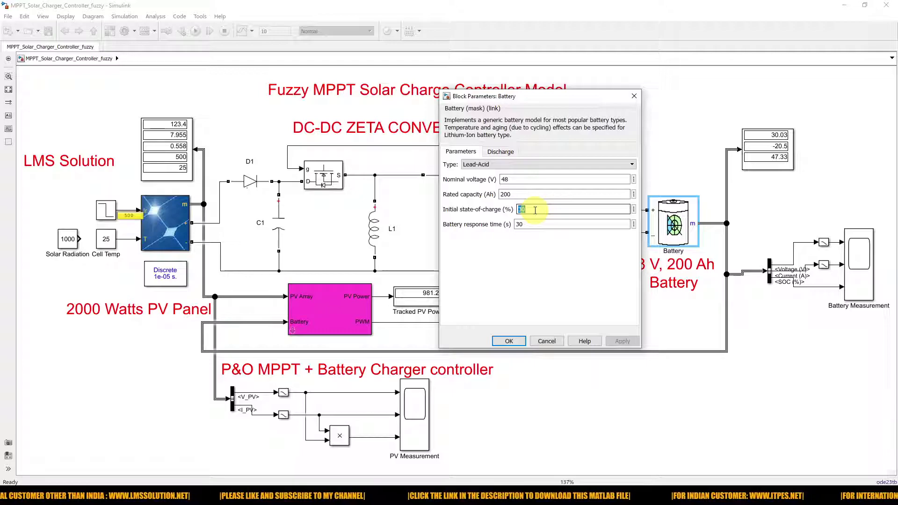
click(509, 341)
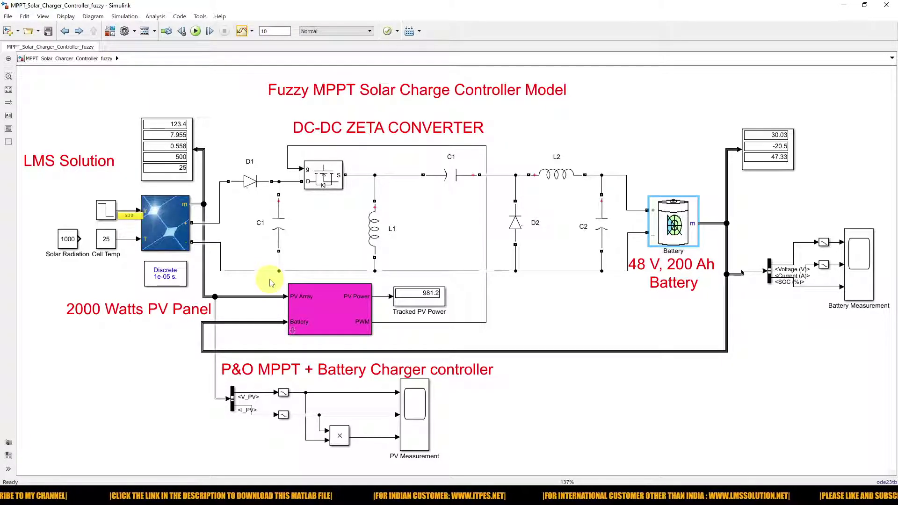
Draw pen arrows along the PV Array and Battery signals entering the magenta controller subsystem, and exit pen mode.
key(ctrl+2)
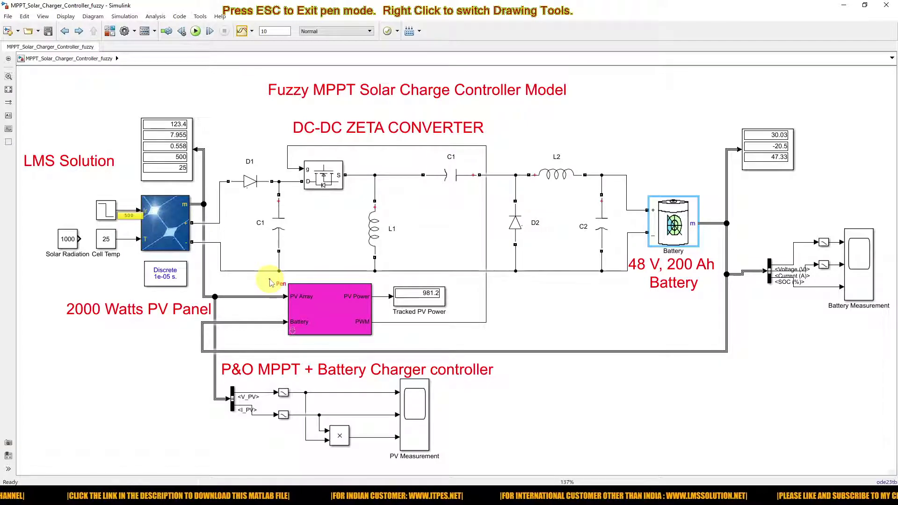
drag(240, 291, 280, 292)
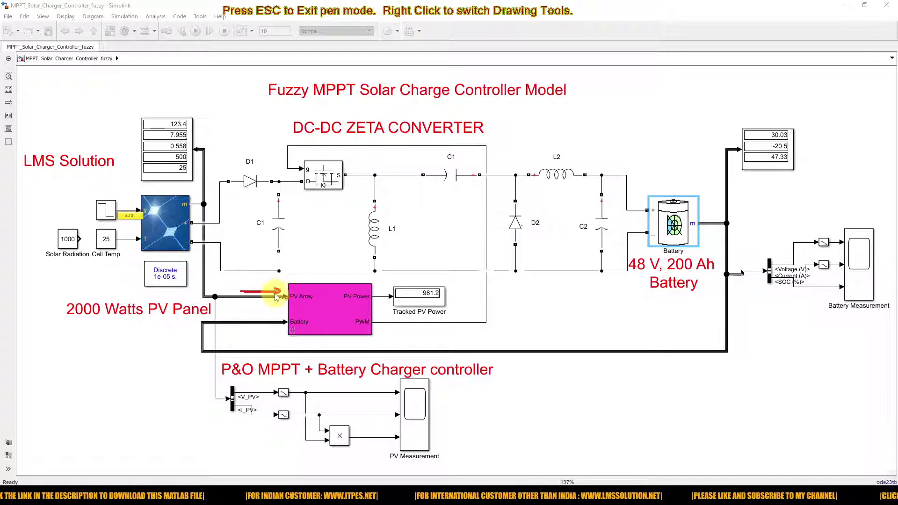
mouse_move(725, 253)
mouse_down()
mouse_move(709, 344)
mouse_move(267, 347)
mouse_move(283, 335)
mouse_move(278, 340)
mouse_up()
key(Escape)
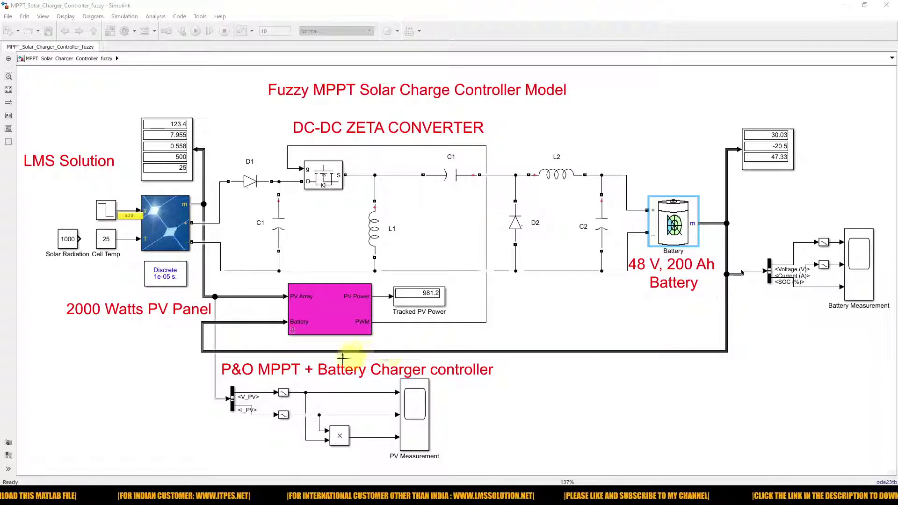
Change the controller annotation to "Fuzzy MPPT + Battery Charger controller" and save the model.
click(256, 370)
click(256, 371)
key(BackSpace)
key(BackSpace)
key(BackSpace)
text(Fuzzy)
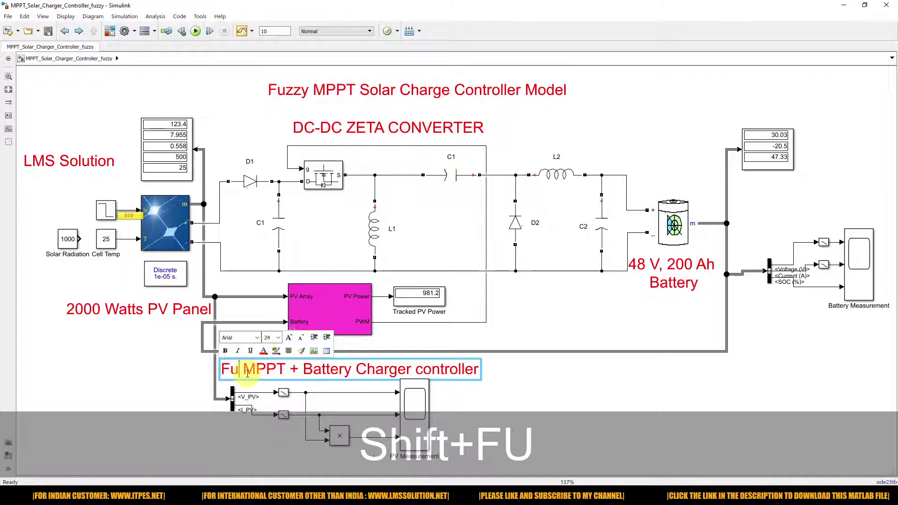
click(165, 375)
click(310, 325)
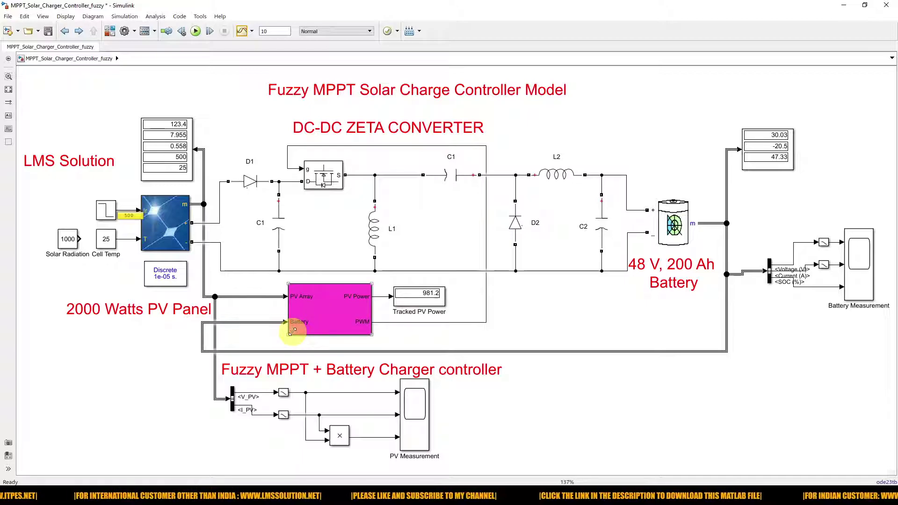
click(48, 31)
Open the controller subsystem, mark the PV voltage and current signals, the P(K) multiplier and the PV Power output with the pen, and exit pen mode.
click(290, 330)
double_click(293, 330)
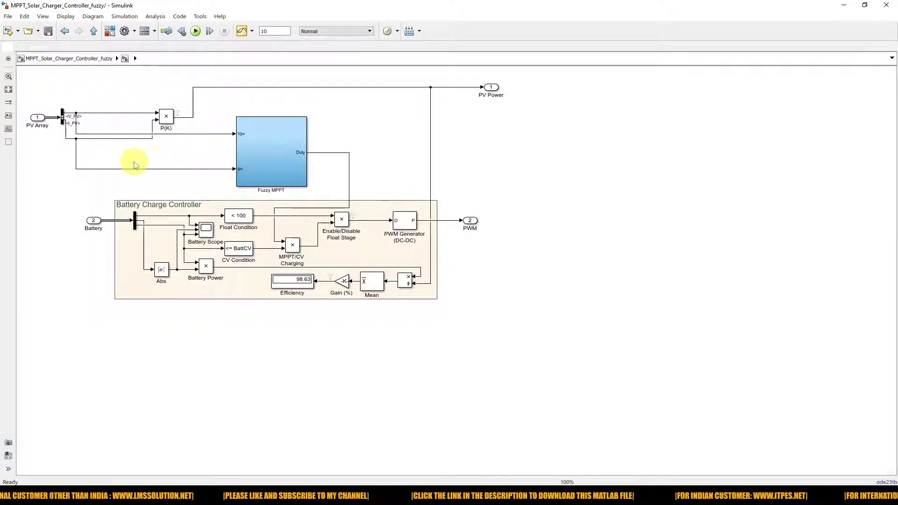
key(ctrl+alt+p)
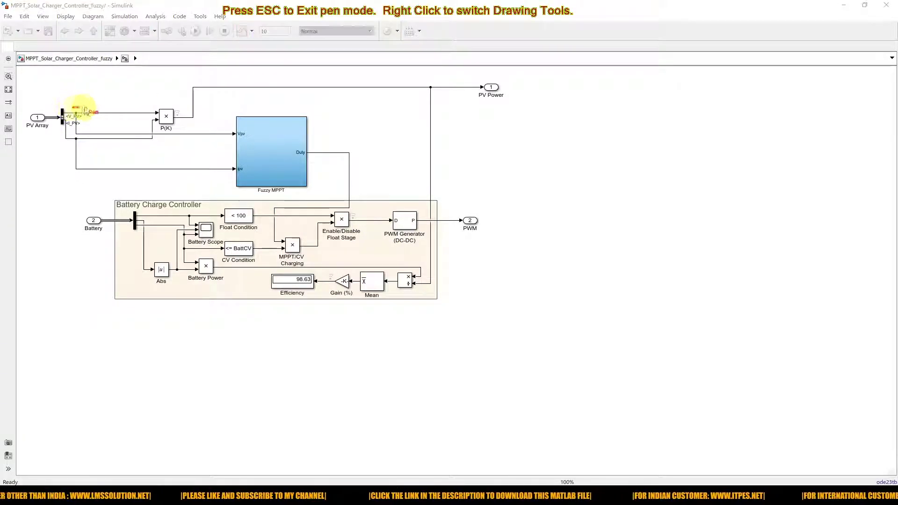
drag(74, 107, 92, 107)
drag(82, 142, 100, 146)
mouse_move(168, 105)
mouse_down()
mouse_move(152, 120)
mouse_move(178, 115)
mouse_up()
mouse_move(252, 101)
mouse_down()
mouse_move(287, 79)
mouse_move(482, 95)
mouse_up()
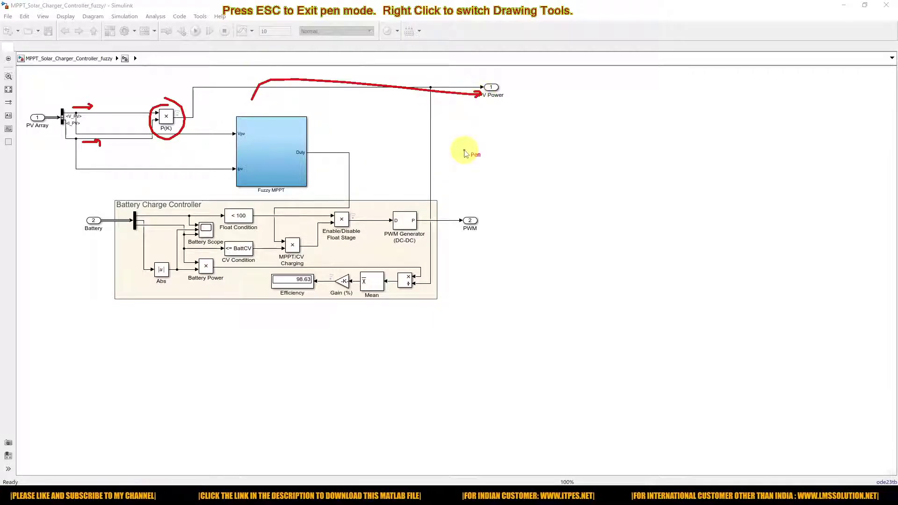
key(Escape)
Draw pen arrows at the Vpv and ipv inputs of the Fuzzy MPPT block, and exit pen mode.
click(269, 149)
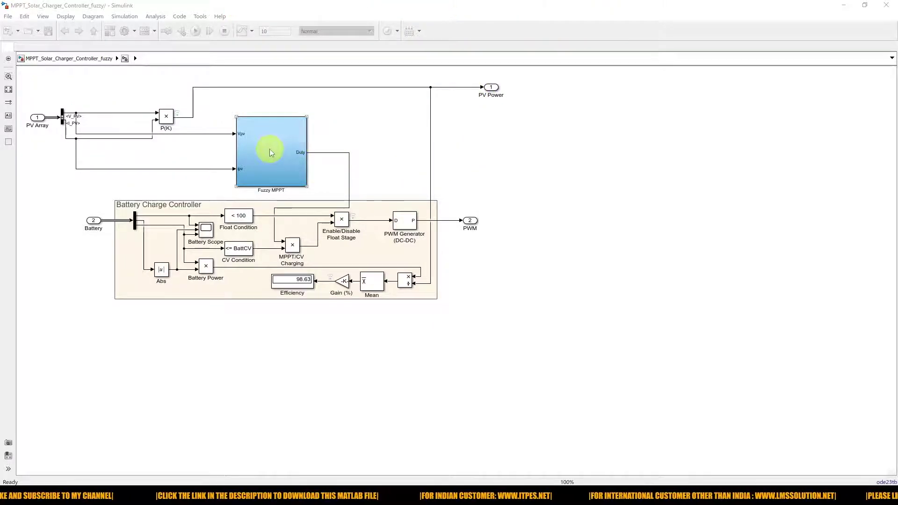
key(ctrl+shift+d)
drag(209, 139, 228, 136)
drag(215, 174, 227, 171)
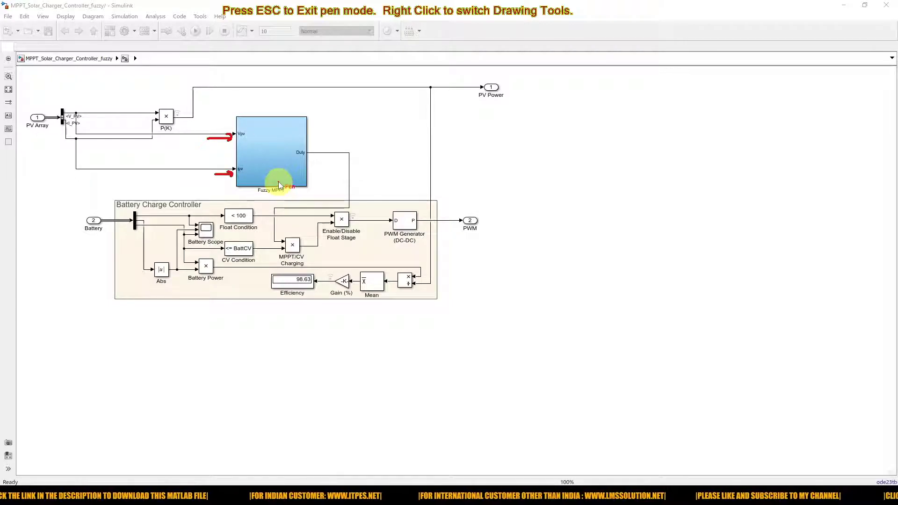
key(Escape)
Open the Fuzzy MPPT subsystem, circle the n-2 and n-1 delay blocks with the pen, and erase the circles.
double_click(278, 153)
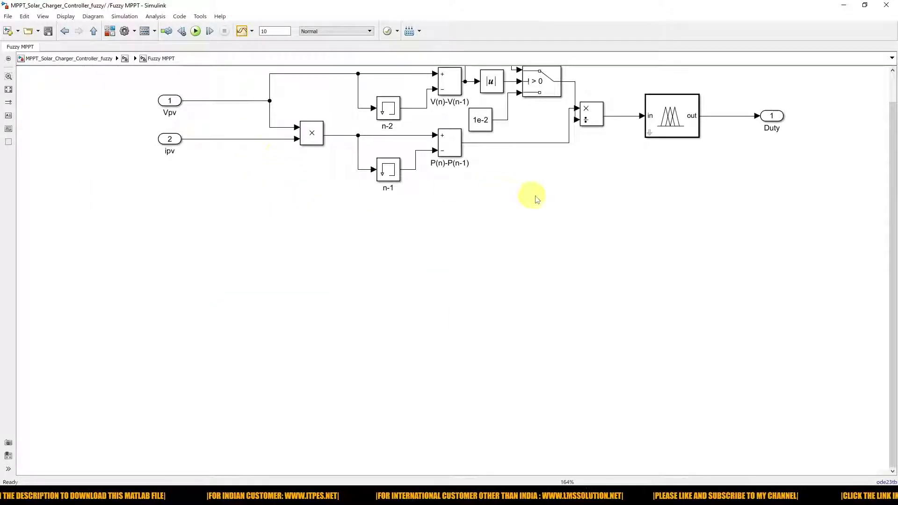
scroll(888, 103, up, 1)
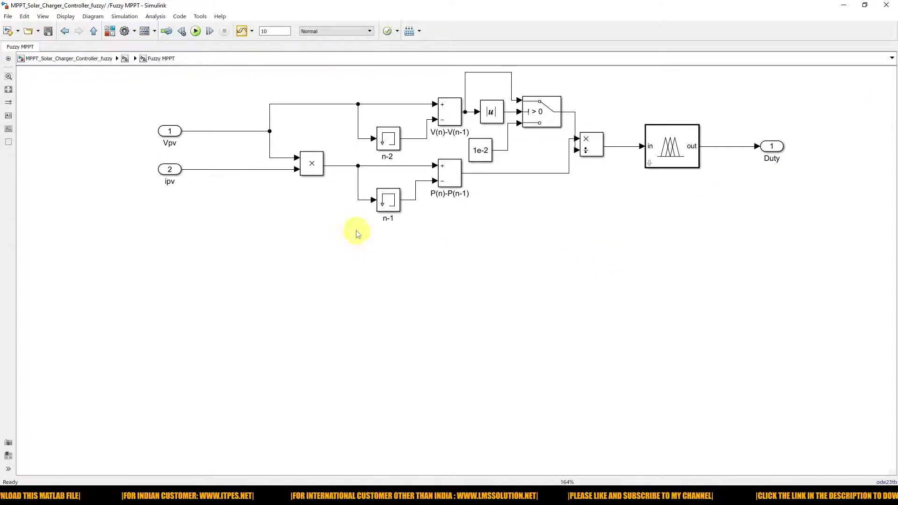
key(F10)
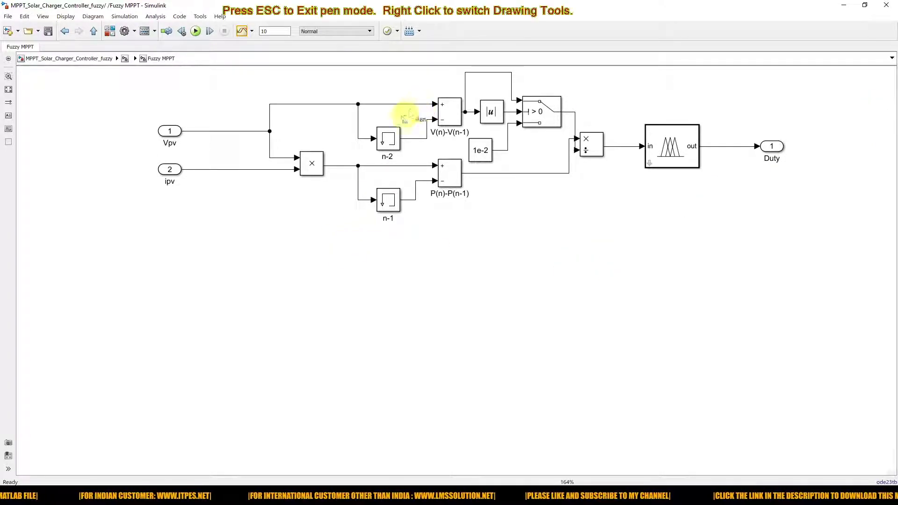
mouse_move(369, 113)
mouse_down()
mouse_move(357, 124)
mouse_move(407, 161)
mouse_move(375, 118)
mouse_up()
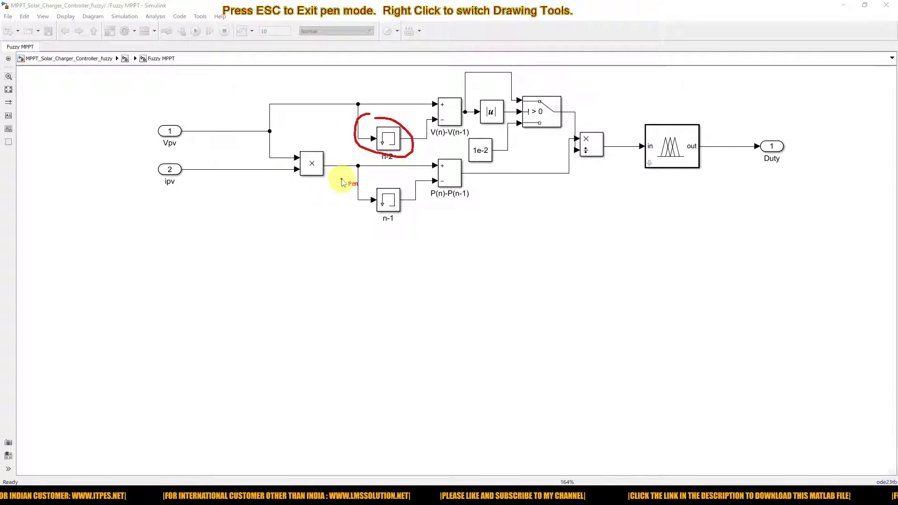
mouse_move(405, 179)
mouse_down()
mouse_move(365, 195)
mouse_move(368, 222)
mouse_move(427, 225)
mouse_move(422, 195)
mouse_move(402, 180)
mouse_up()
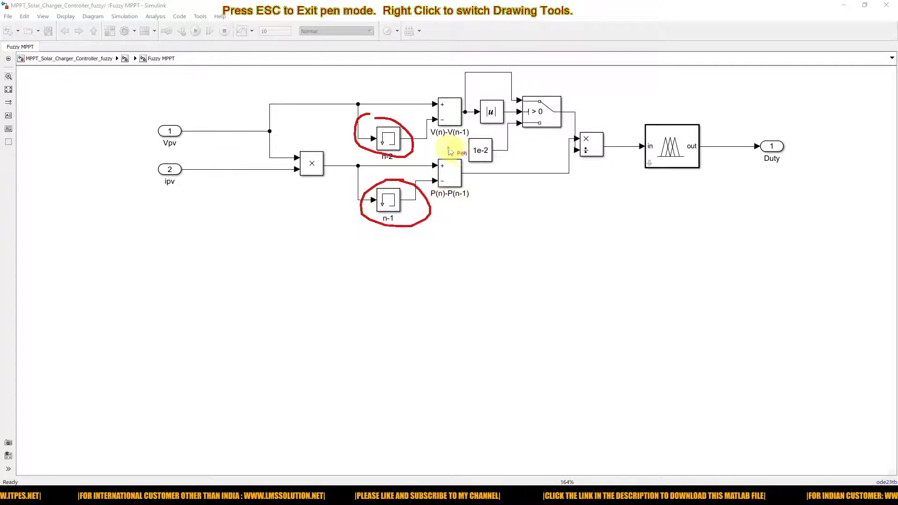
key(Delete)
Underline the V(n)-V(n-1) and P(n)-P(n-1) labels and handwrite ΔP/ΔV below the divide block with the pen.
drag(434, 139, 471, 139)
drag(431, 205, 472, 205)
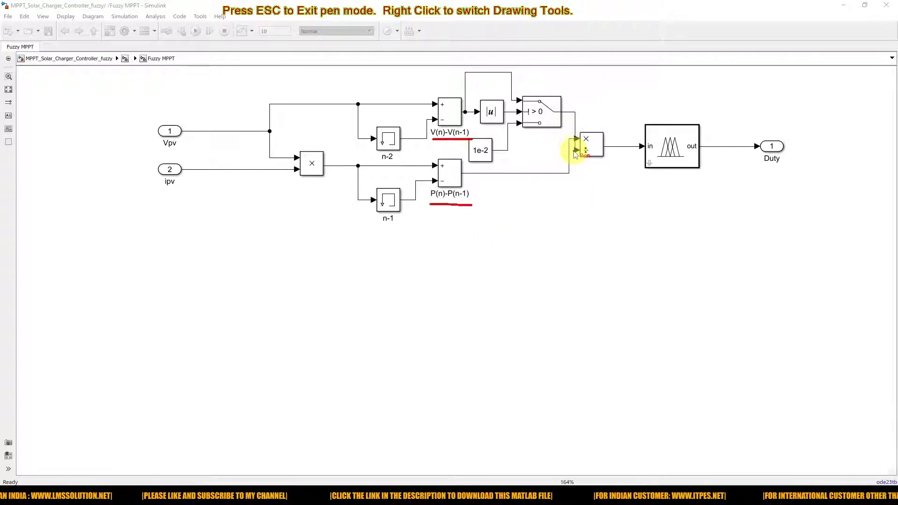
mouse_move(580, 190)
mouse_down()
mouse_move(609, 172)
mouse_move(605, 196)
mouse_move(616, 184)
mouse_move(613, 197)
mouse_move(630, 172)
mouse_up()
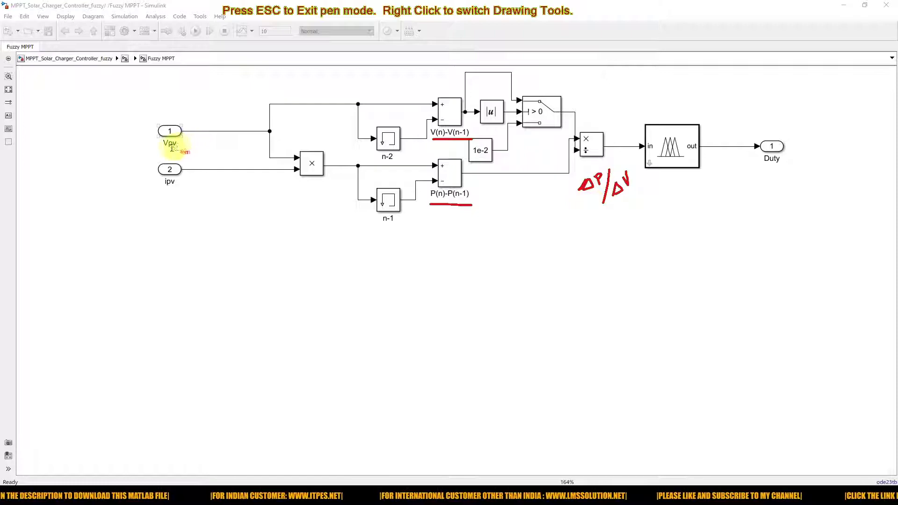
Underline the Vpv and ipv inputs, draw arrows at the fuzzy controller's input and output with the pen, and exit pen mode.
drag(158, 149, 179, 151)
drag(165, 192, 186, 193)
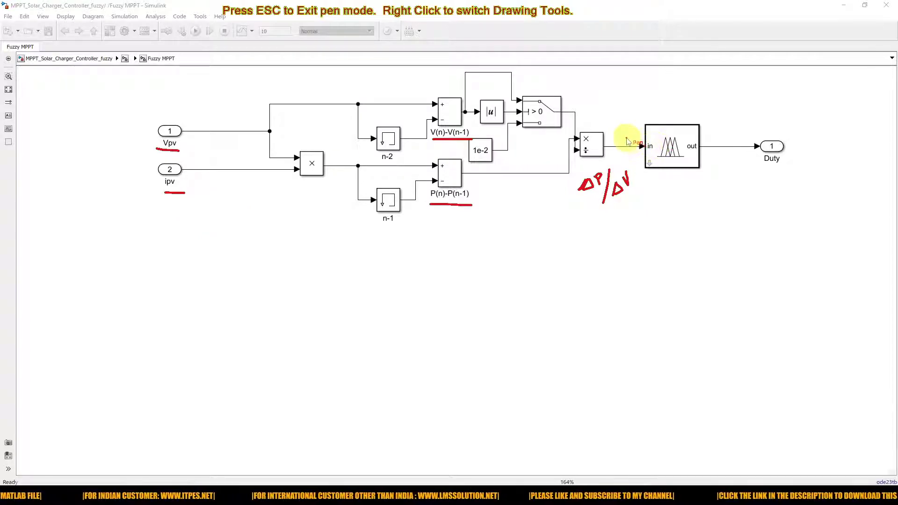
mouse_move(619, 139)
mouse_down()
mouse_move(635, 139)
mouse_move(629, 143)
mouse_up()
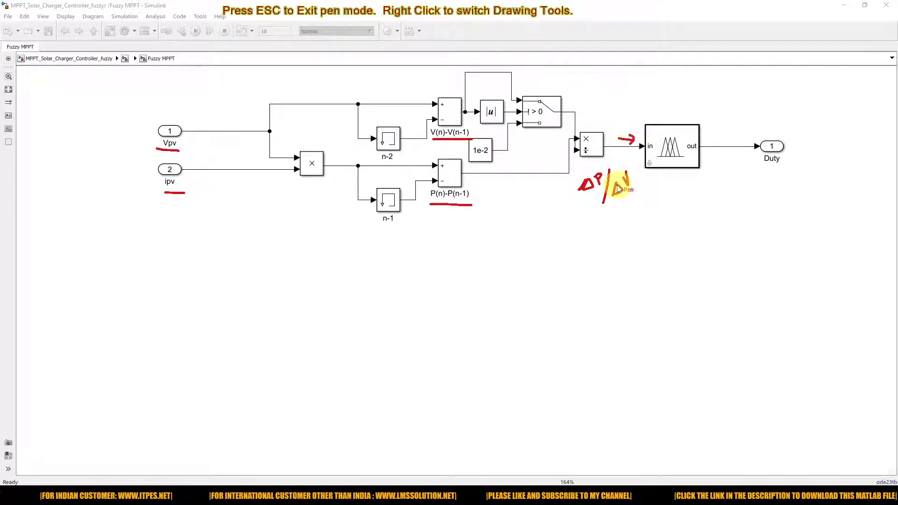
drag(711, 139, 728, 143)
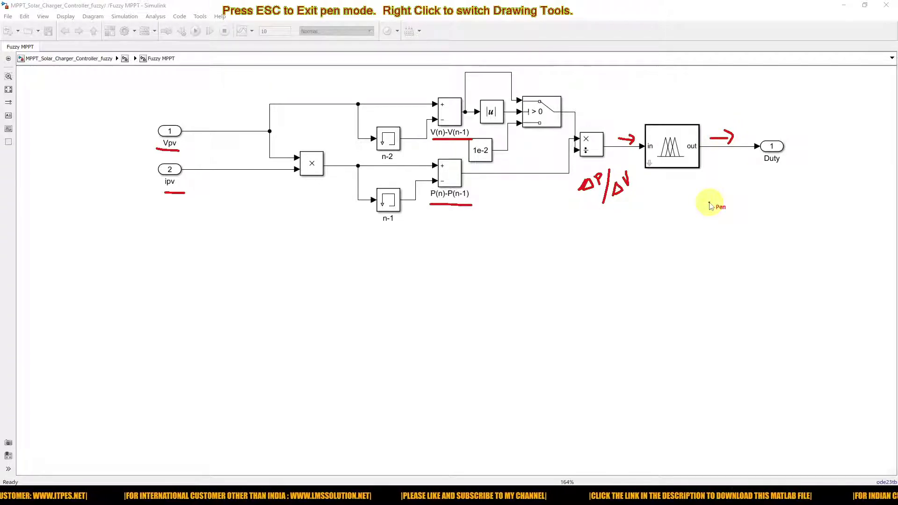
key(Escape)
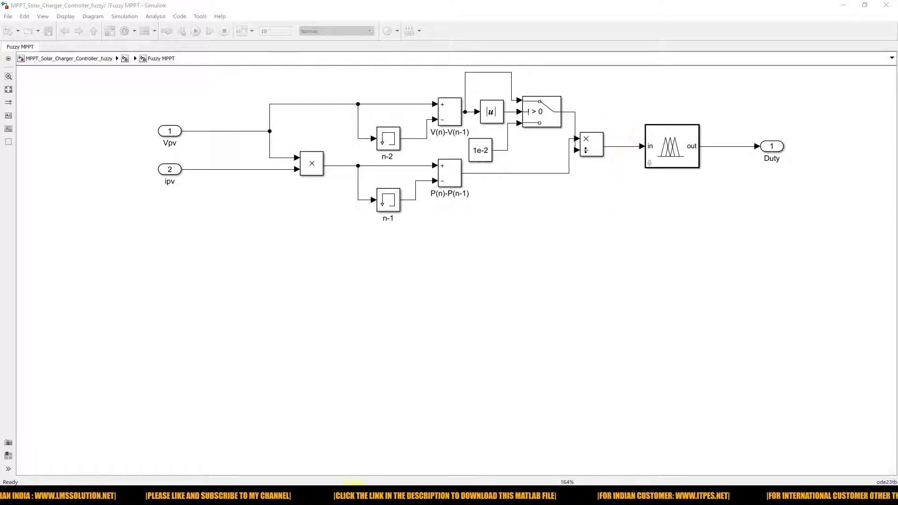
mouse_move(355, 493)
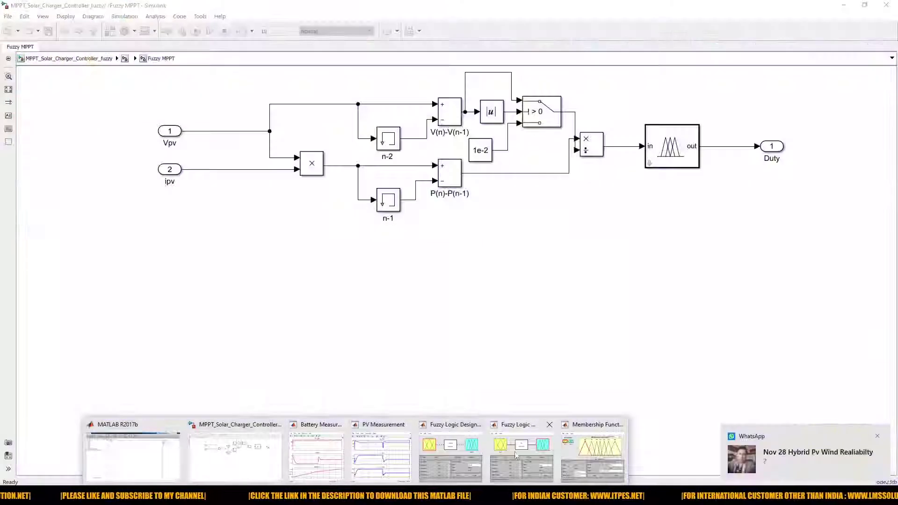
click(878, 438)
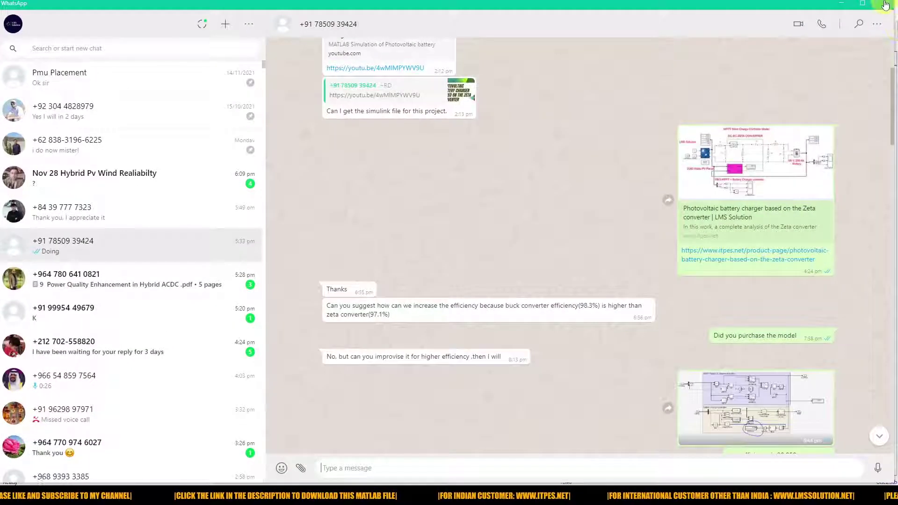
click(883, 5)
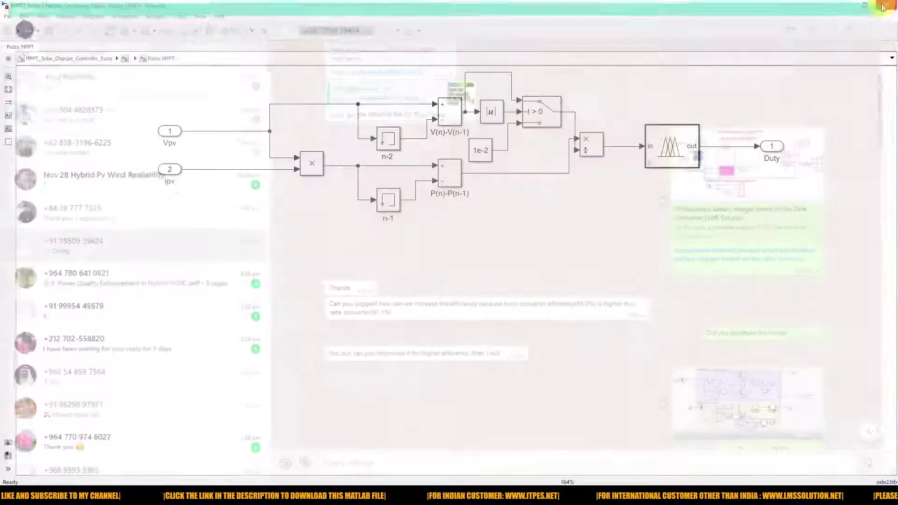
Switch to the Fuzzy Logic Designer for flc2 and view the dp_dv input's membership functions in a repositioned editor.
mouse_move(336, 484)
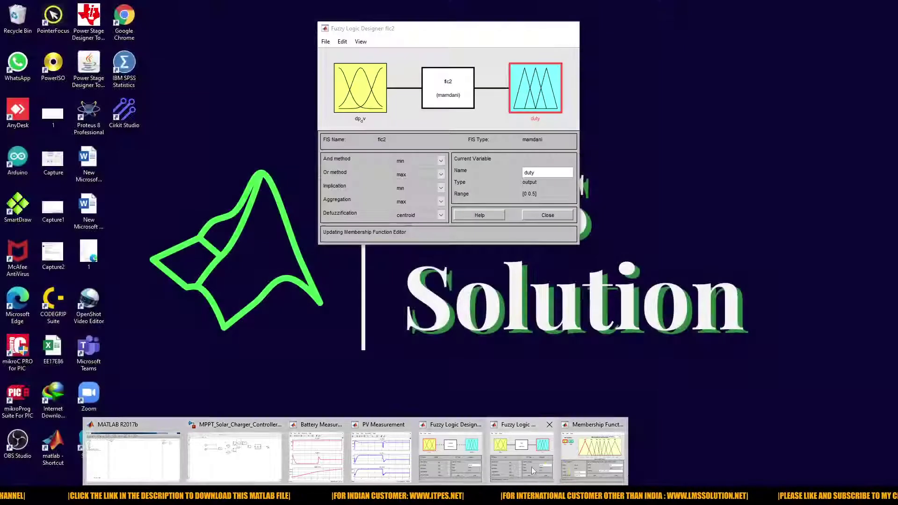
click(528, 465)
drag(385, 28, 347, 90)
double_click(327, 161)
drag(437, 228, 395, 134)
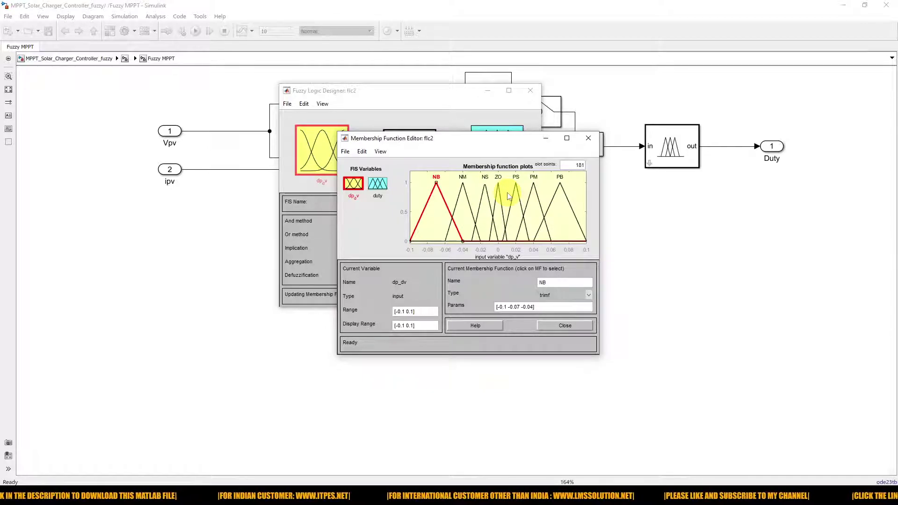
Compare the membership functions of the duty output with those of the dp_dv input, and close the Membership Function Editor.
click(379, 187)
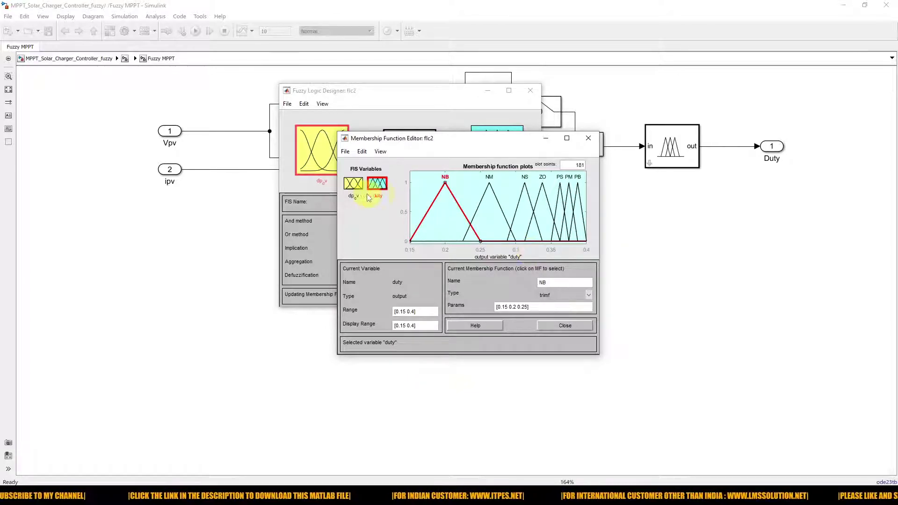
click(353, 199)
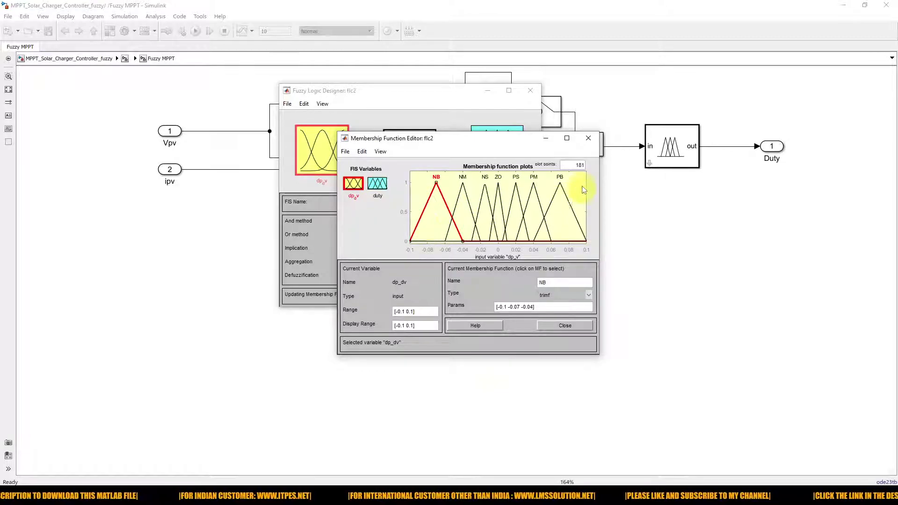
click(588, 138)
Open the Rule Editor for flc2, review the dp_dv-to-duty rules through rule 7, and close the editor.
double_click(413, 158)
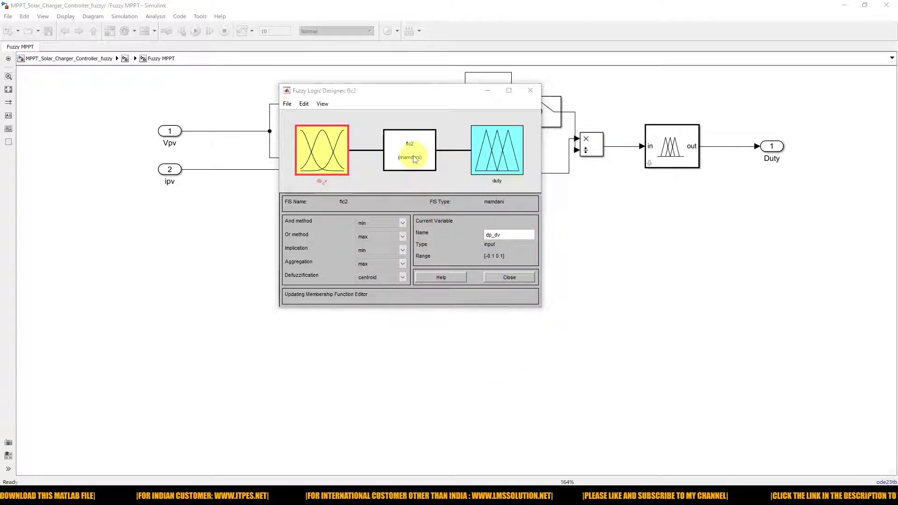
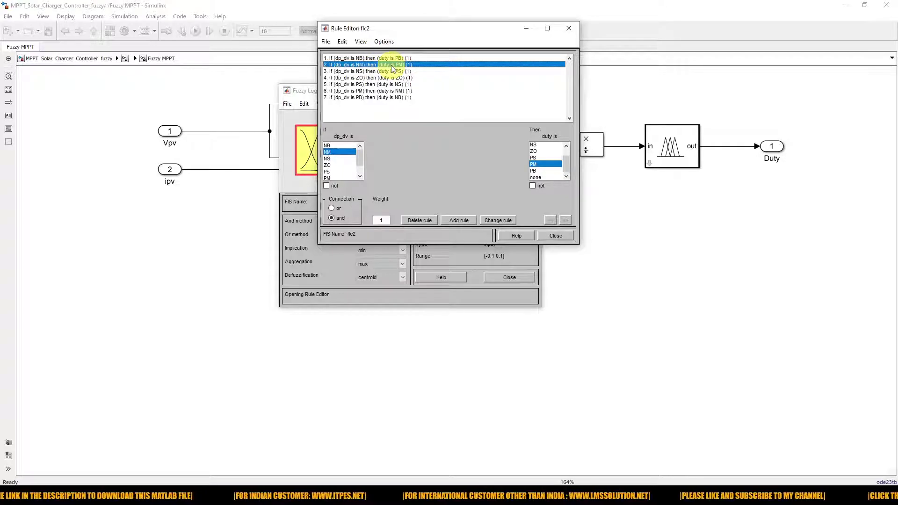
click(358, 72)
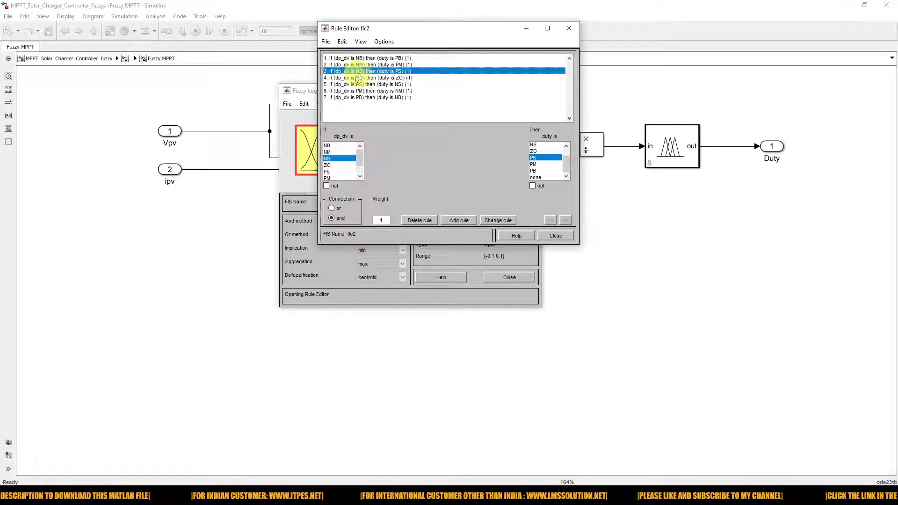
click(396, 78)
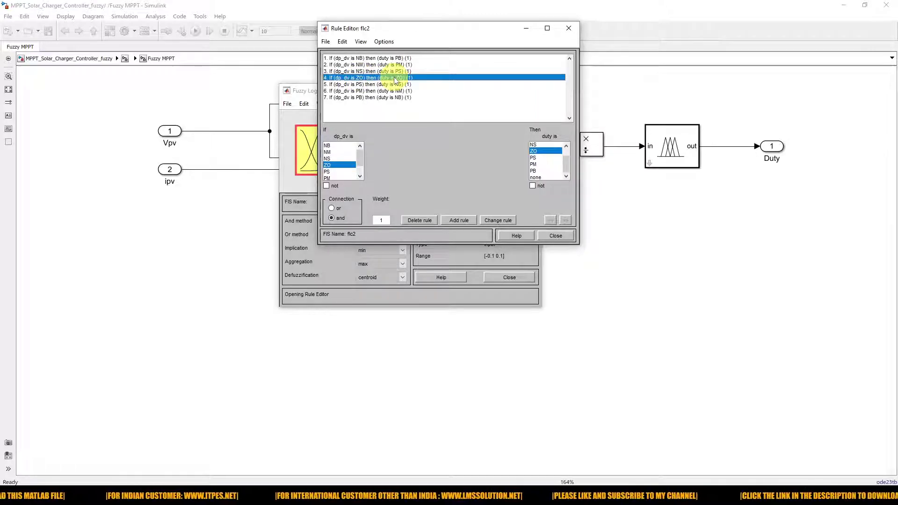
click(359, 85)
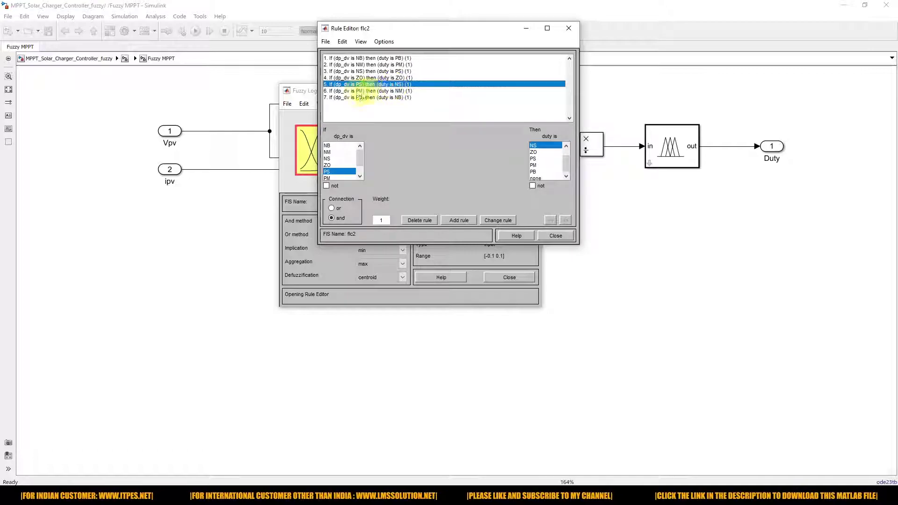
click(358, 92)
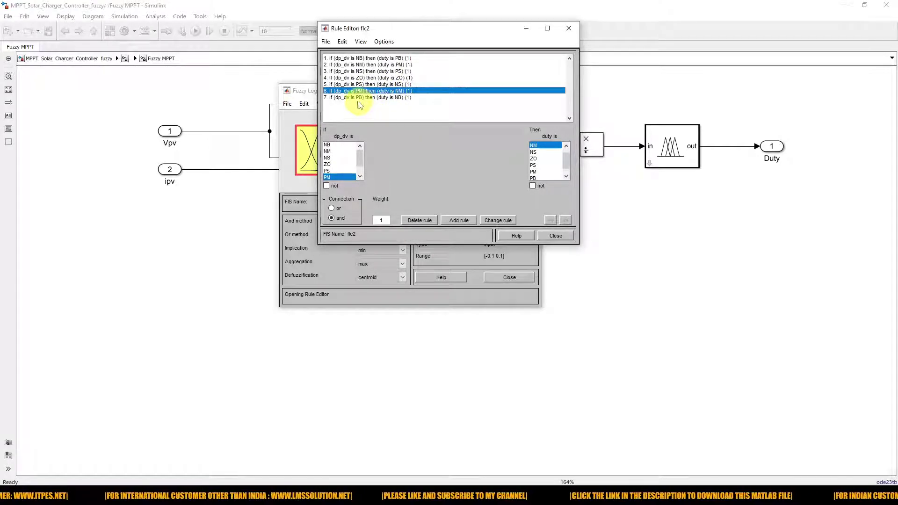
click(359, 99)
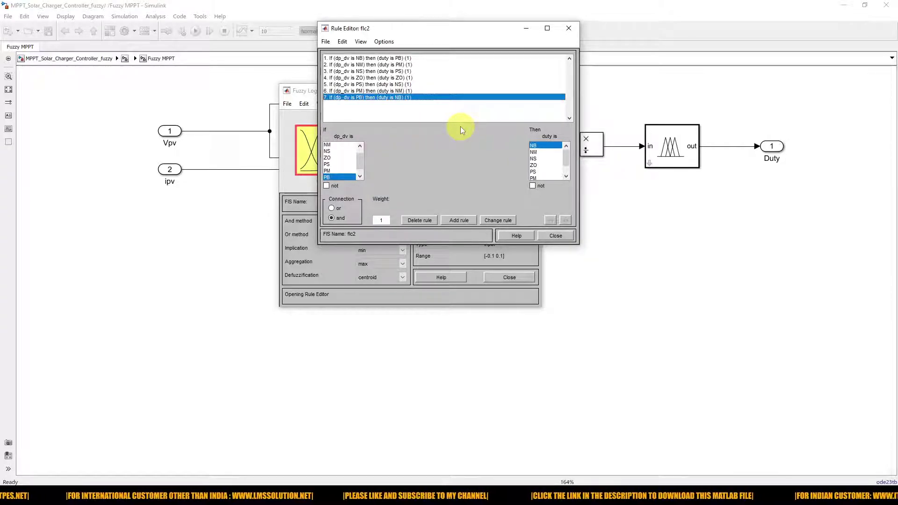
click(571, 29)
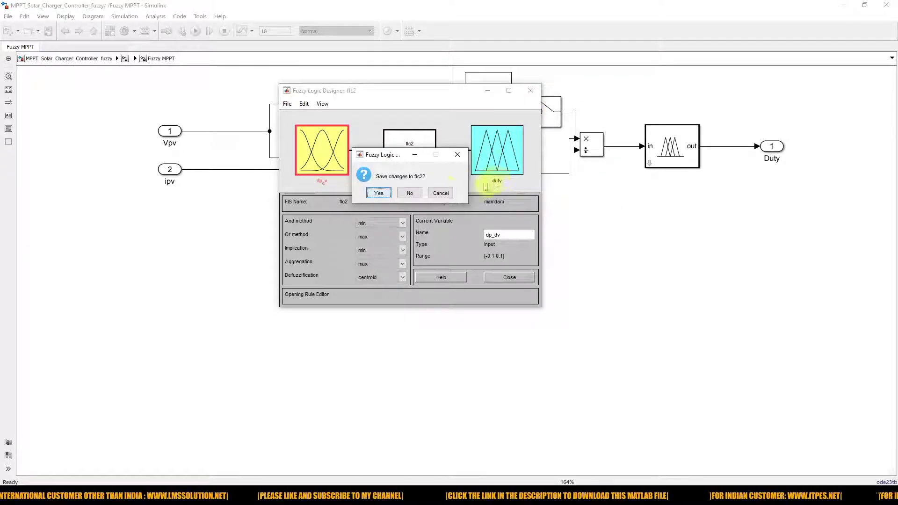
Save the changes to the fuzzy inference system as flc2, replacing the existing flc2.fis file.
click(383, 196)
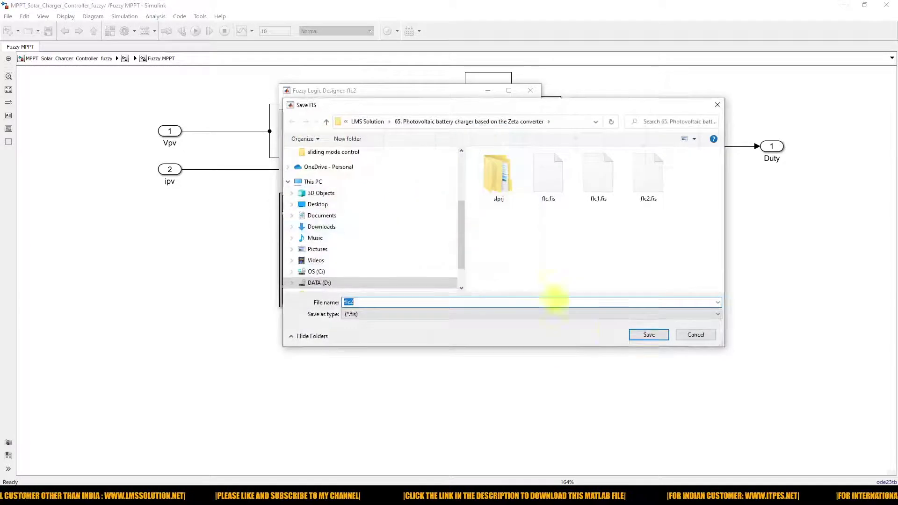
click(646, 335)
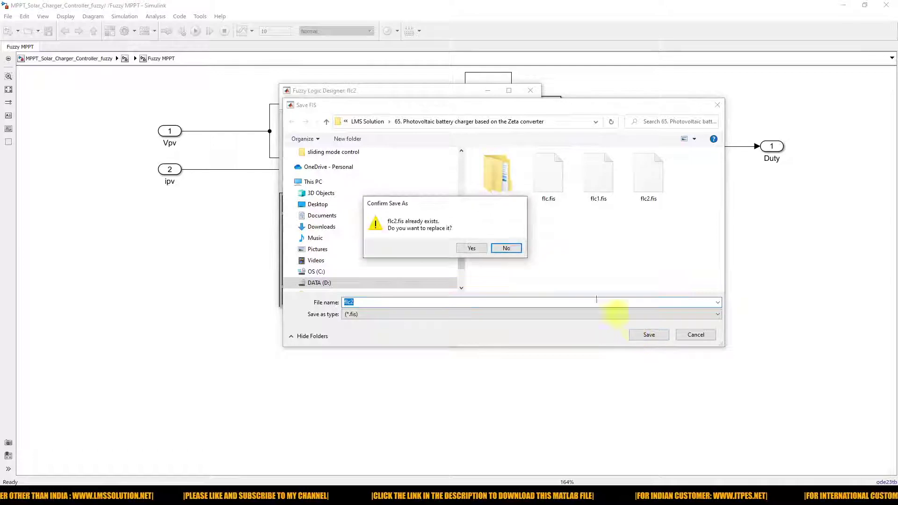
click(472, 248)
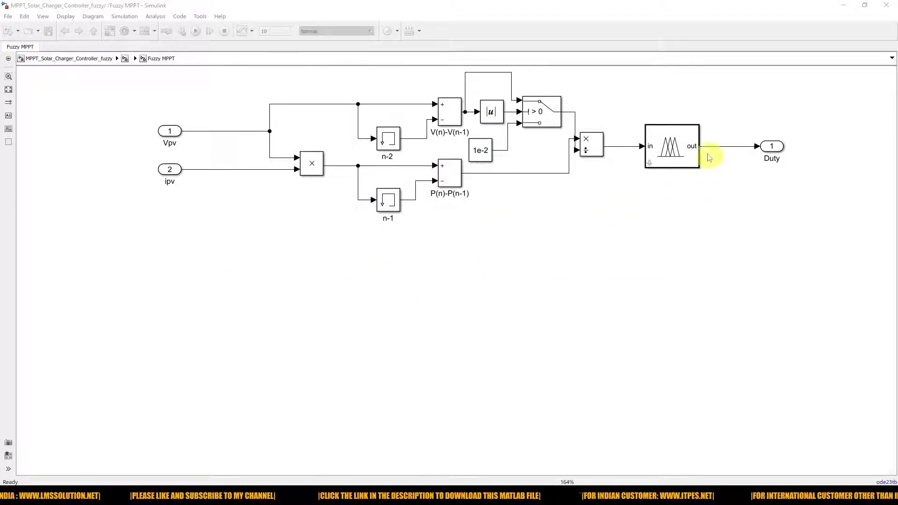
Check the FIS name in the Fuzzy Logic Controller block's parameters and return to the parent controller subsystem.
double_click(681, 146)
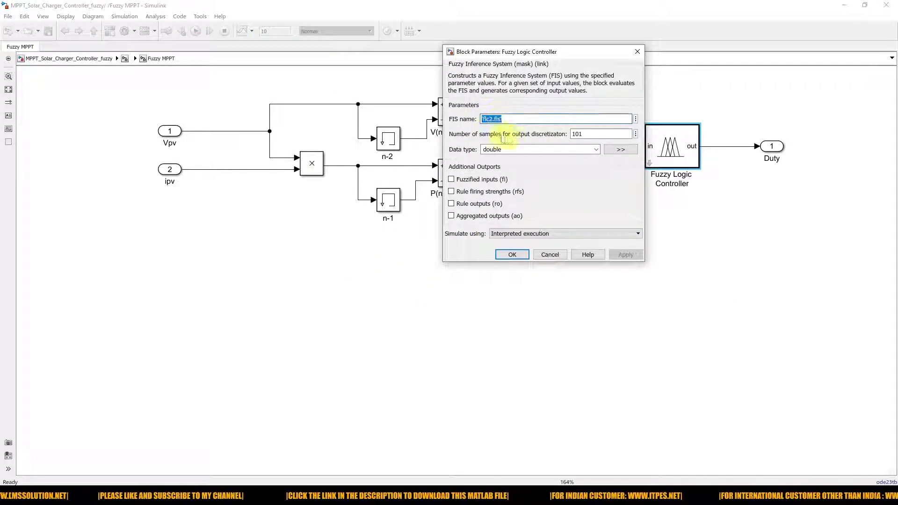
click(512, 254)
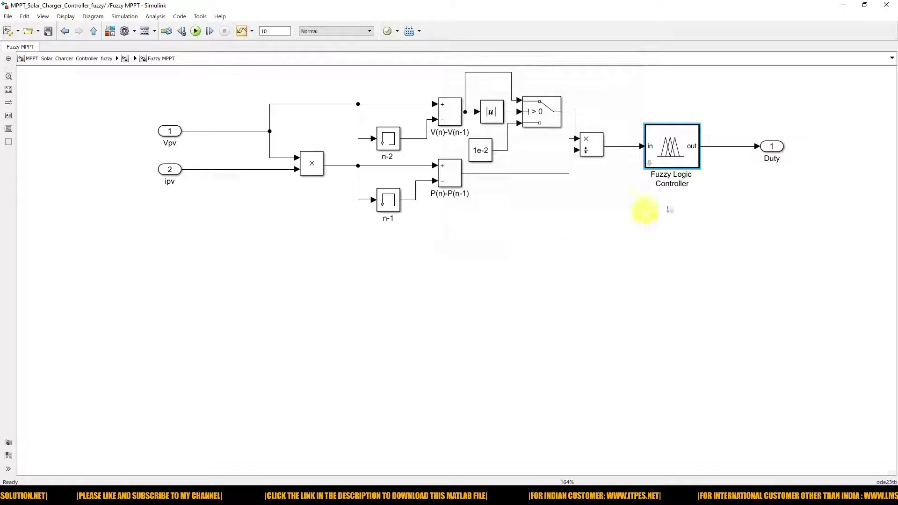
click(93, 32)
Draw an arrow along the Fuzzy MPPT block's Duty output, underline its Vpv and ipv inputs with the pen, and exit pen mode.
key(F9)
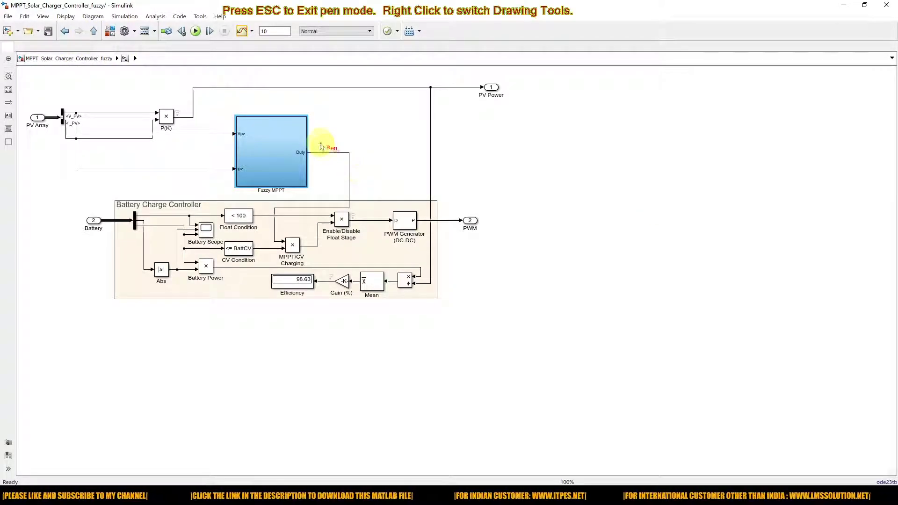
mouse_move(320, 143)
mouse_down()
mouse_move(345, 143)
mouse_move(352, 184)
mouse_move(363, 178)
mouse_up()
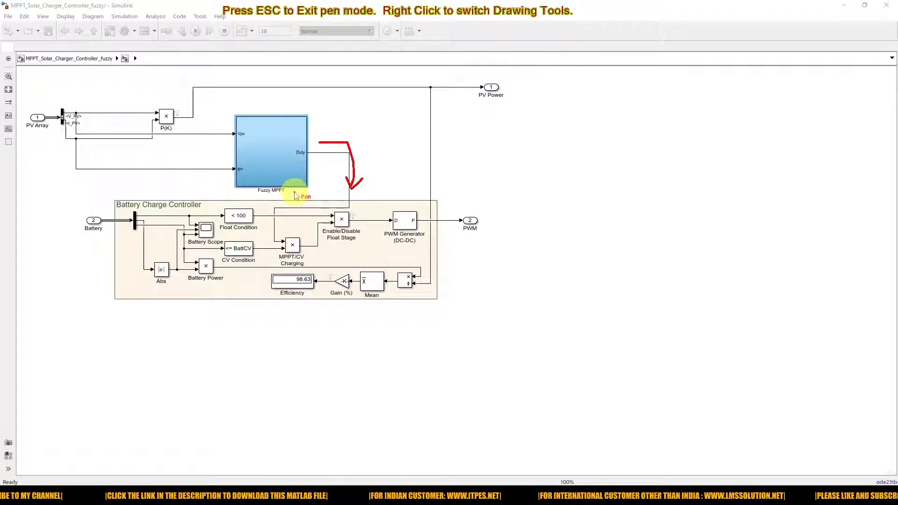
drag(224, 139, 233, 139)
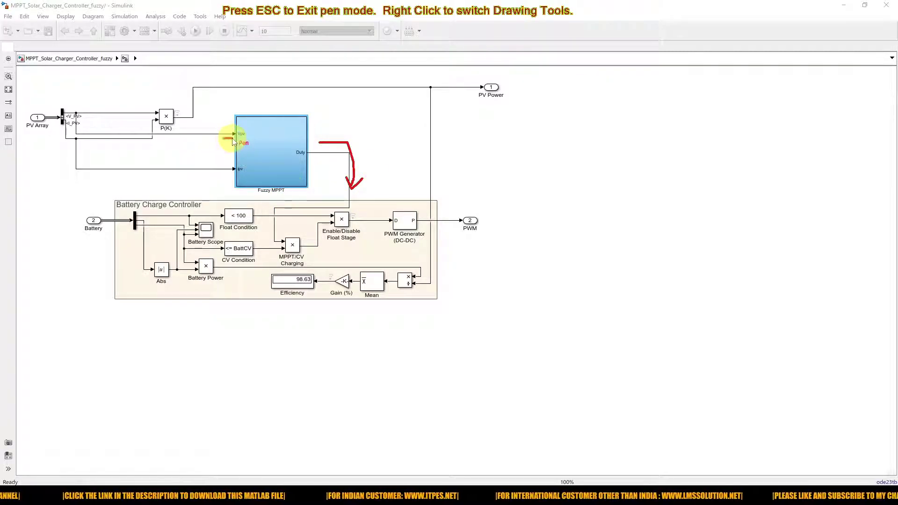
drag(226, 176, 238, 175)
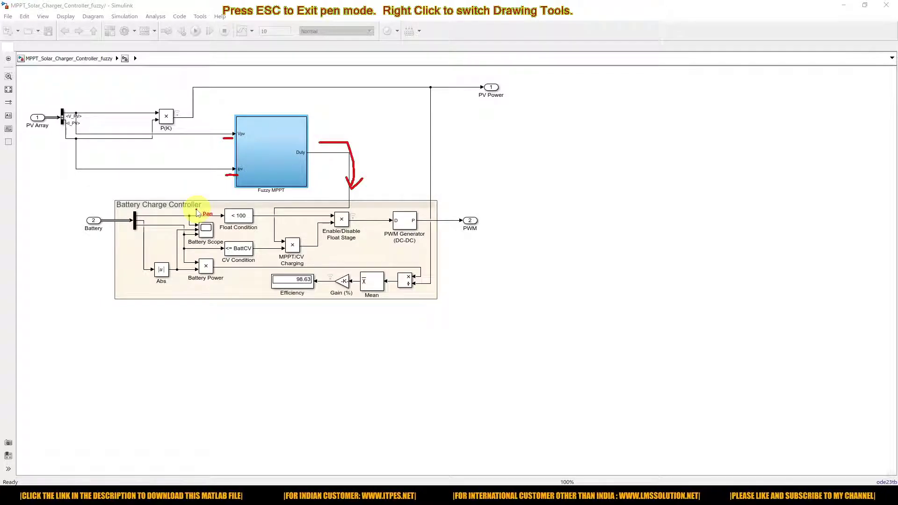
key(Escape)
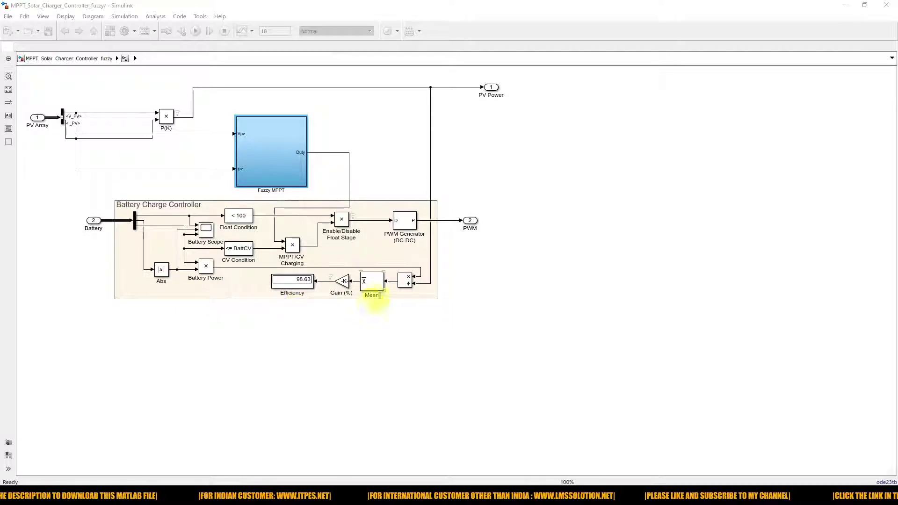
Trace the battery signals leading to the Float Condition and CV Condition blocks with the pen, and exit pen mode.
click(132, 219)
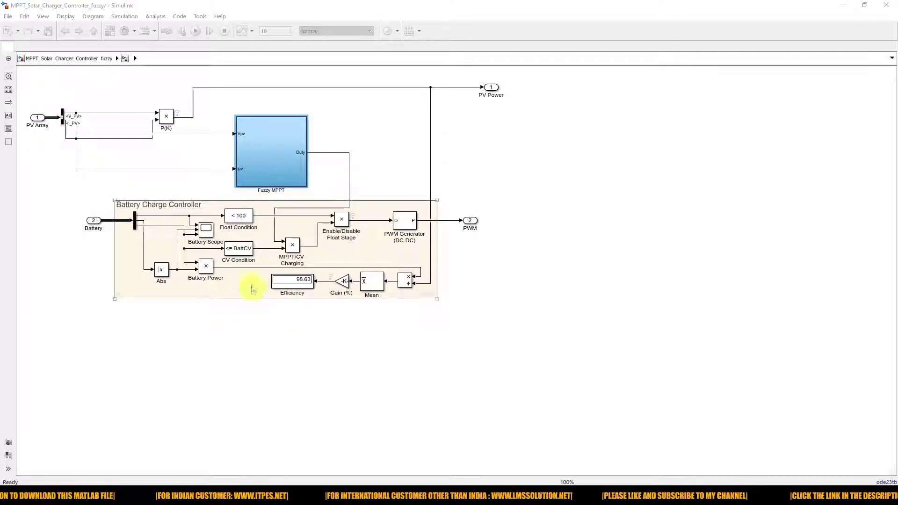
click(236, 335)
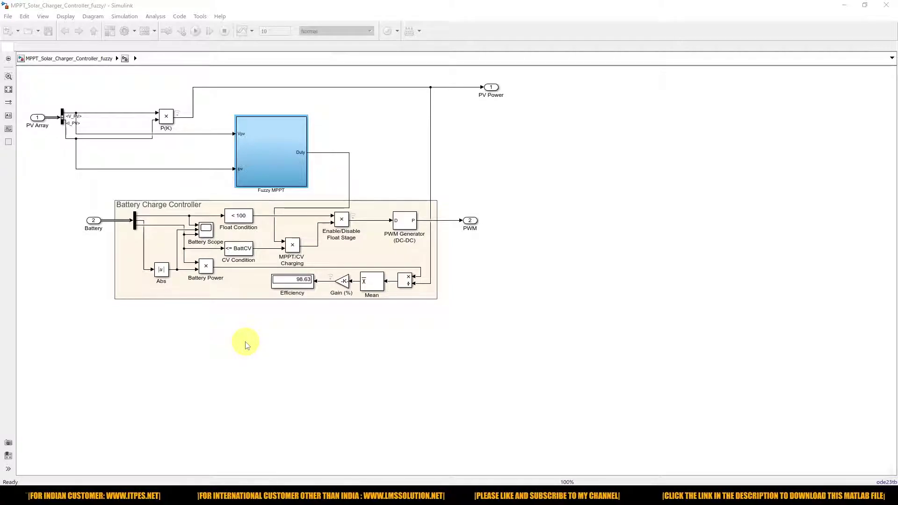
key(F10)
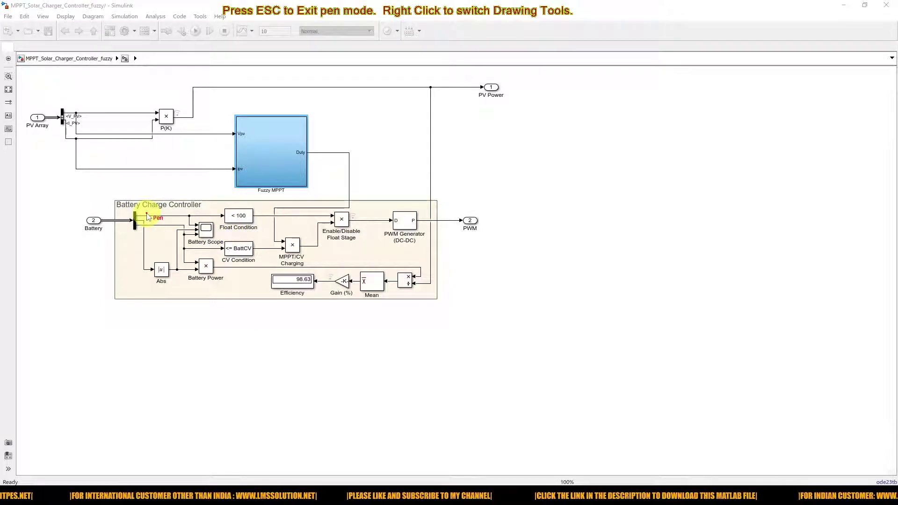
drag(145, 214, 180, 216)
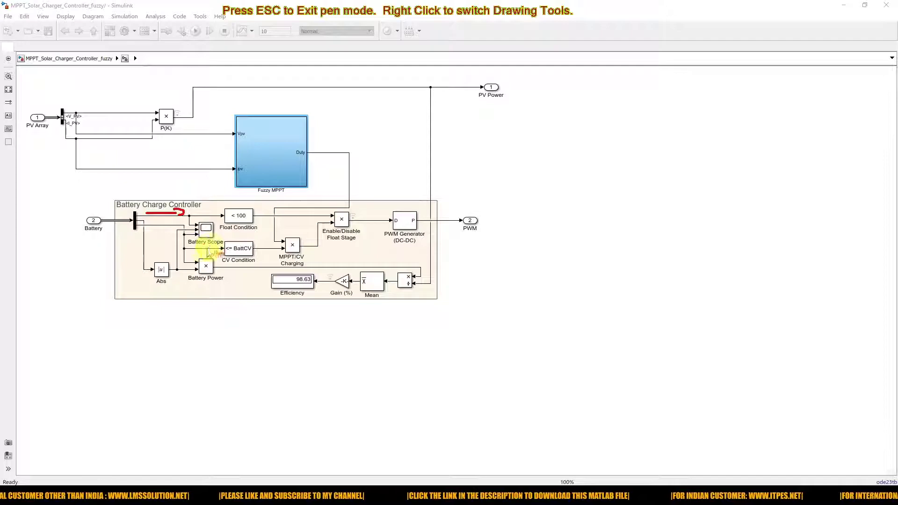
mouse_move(151, 224)
mouse_down()
mouse_move(180, 224)
mouse_move(186, 249)
mouse_move(204, 248)
mouse_up()
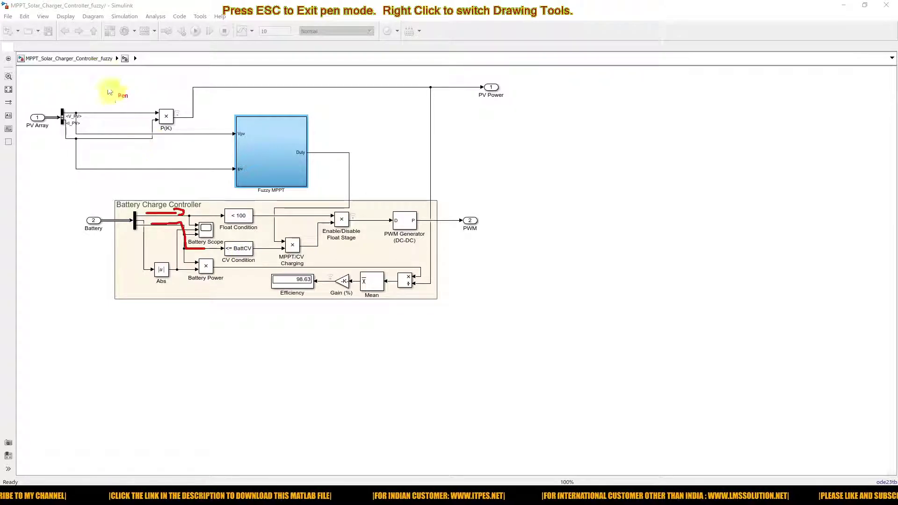
key(Escape)
Return to the top-level model, view the Battery block's discharge parameters, and close its parameter dialog.
click(82, 59)
click(672, 236)
double_click(672, 236)
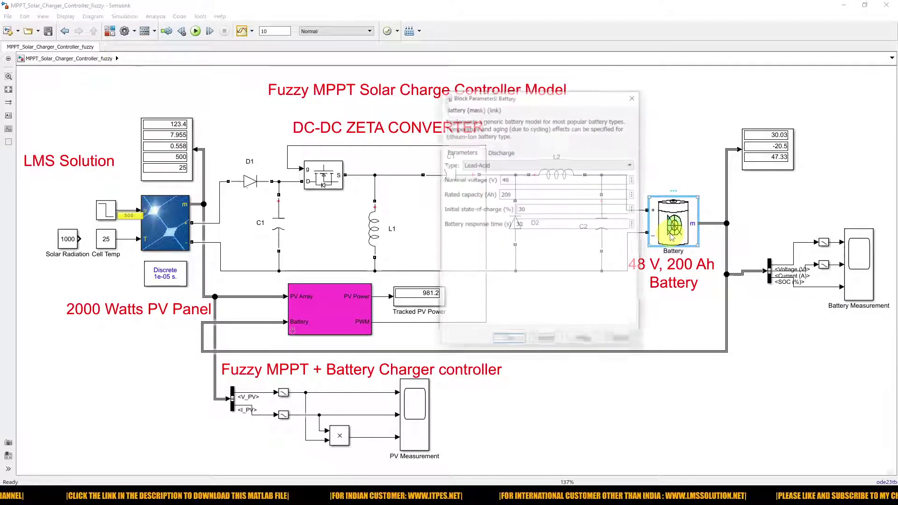
click(508, 152)
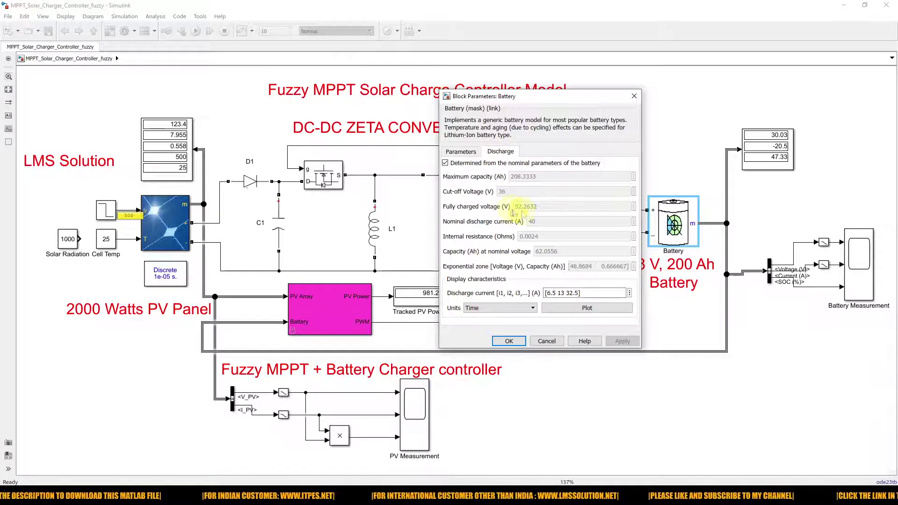
click(517, 342)
Inspect the Battery Charging Constant Voltage setting of the MPPT solar charge controller block and close its dialog.
double_click(328, 329)
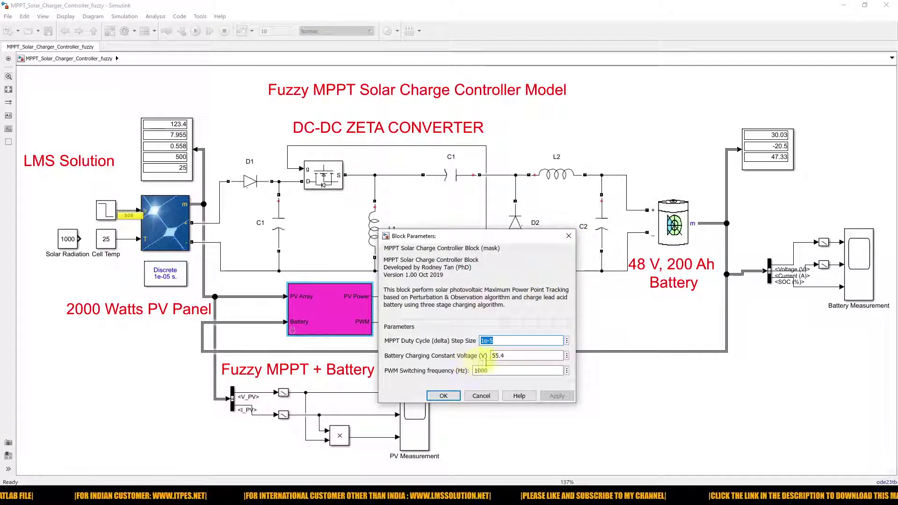
double_click(512, 356)
click(569, 235)
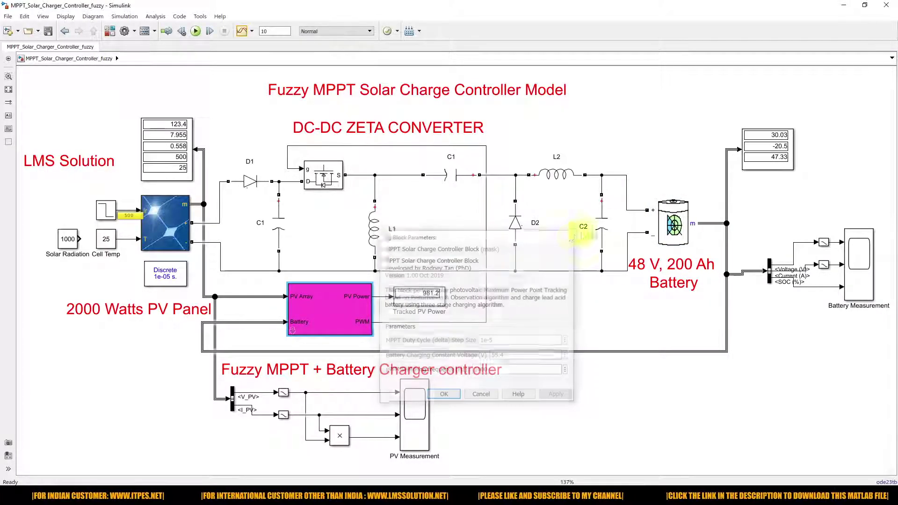
Compare the Battery block's discharge parameters with the charge controller's constant voltage setting, closing both dialogs.
double_click(673, 222)
click(501, 152)
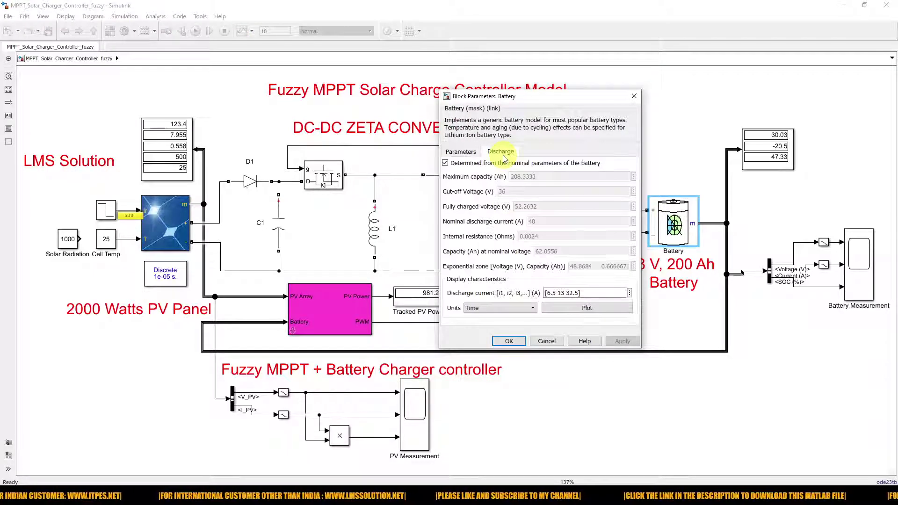
click(511, 341)
double_click(328, 309)
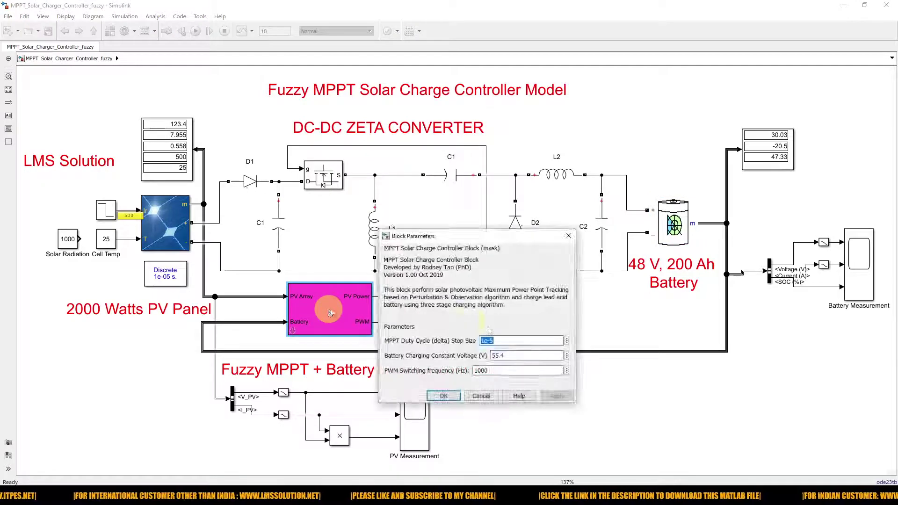
double_click(510, 354)
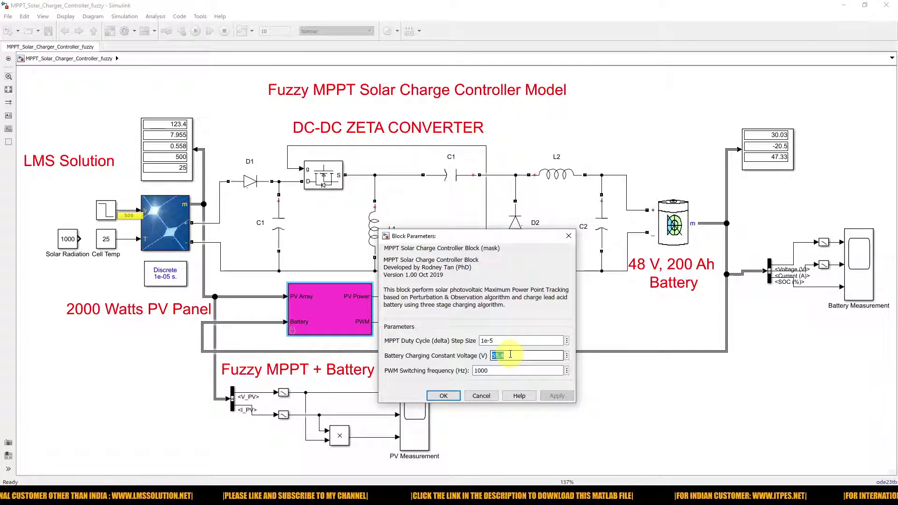
click(452, 396)
Open the charge controller subsystem and pen-trace the battery signal to CV Condition and the fuzzy duty to MPPT/CV Charging, marking the CV output 1.
click(294, 330)
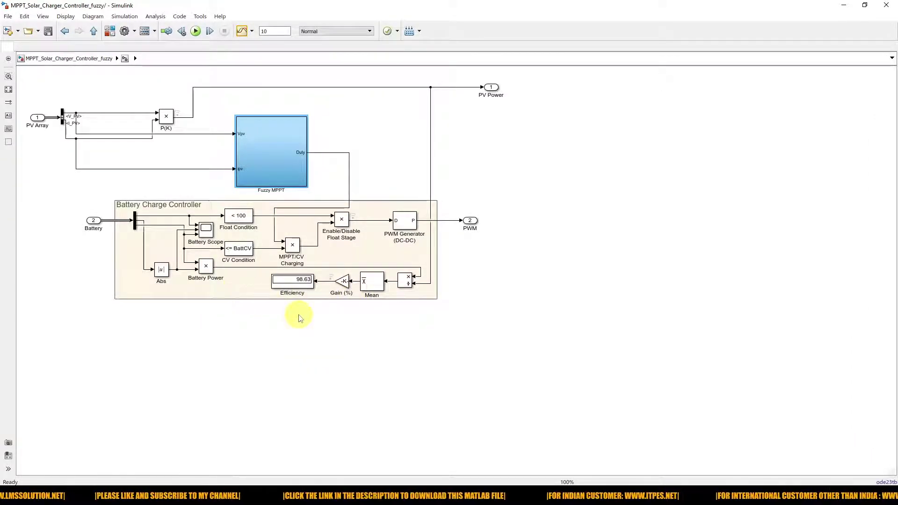
click(238, 252)
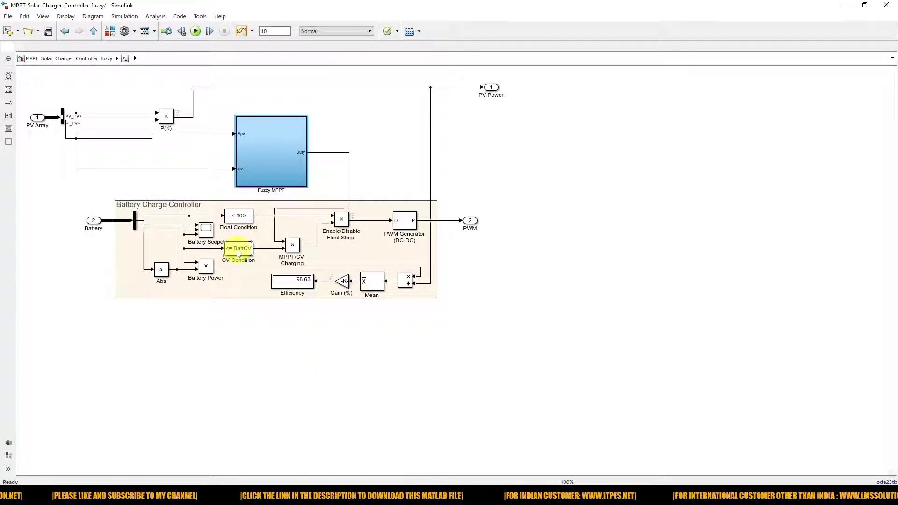
key(F9)
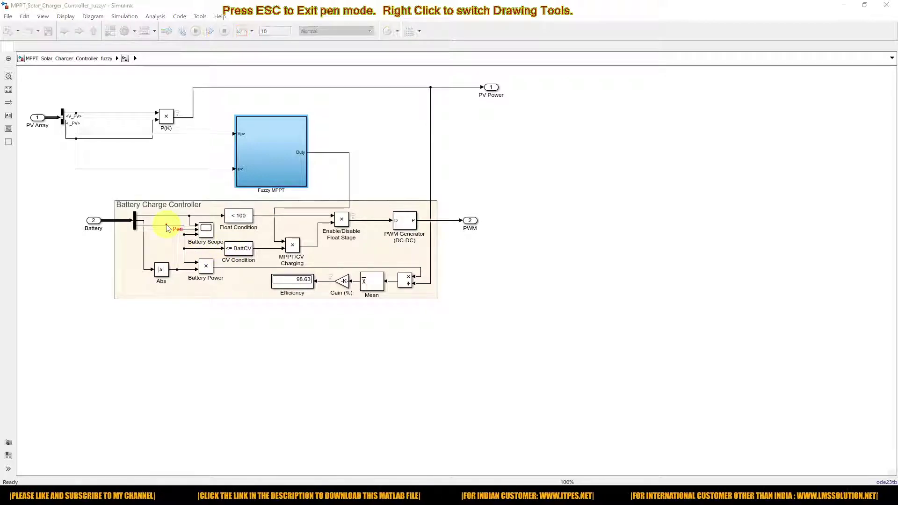
mouse_move(167, 226)
mouse_down()
mouse_move(192, 226)
mouse_move(185, 248)
mouse_move(224, 249)
mouse_up()
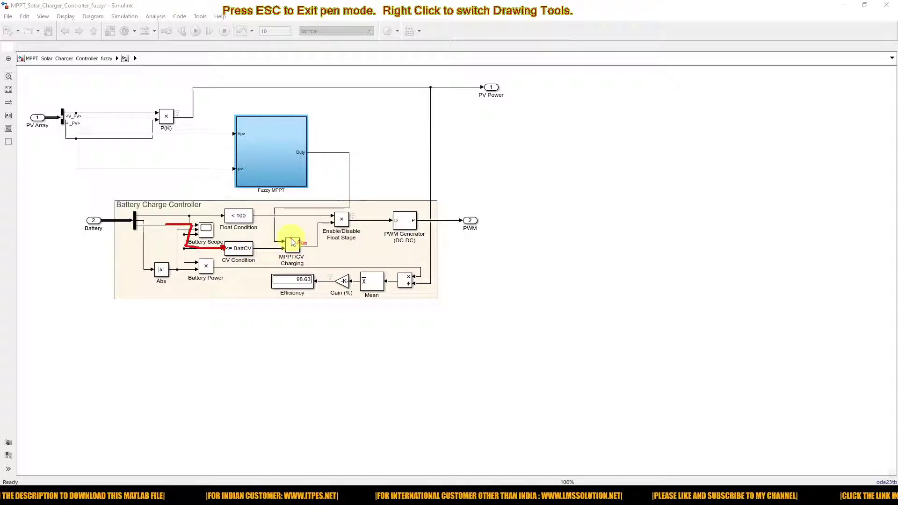
mouse_move(330, 165)
mouse_down()
mouse_move(341, 182)
mouse_move(334, 193)
mouse_move(267, 222)
mouse_move(285, 236)
mouse_up()
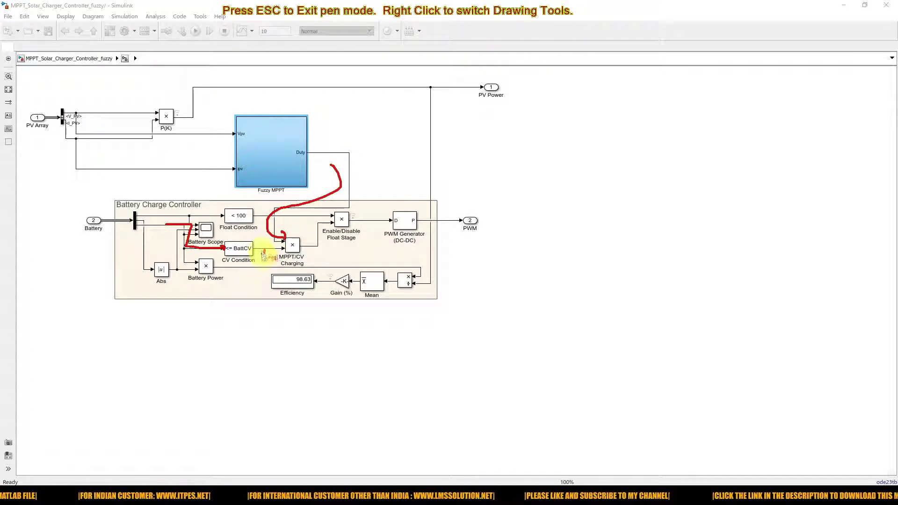
drag(261, 249, 266, 256)
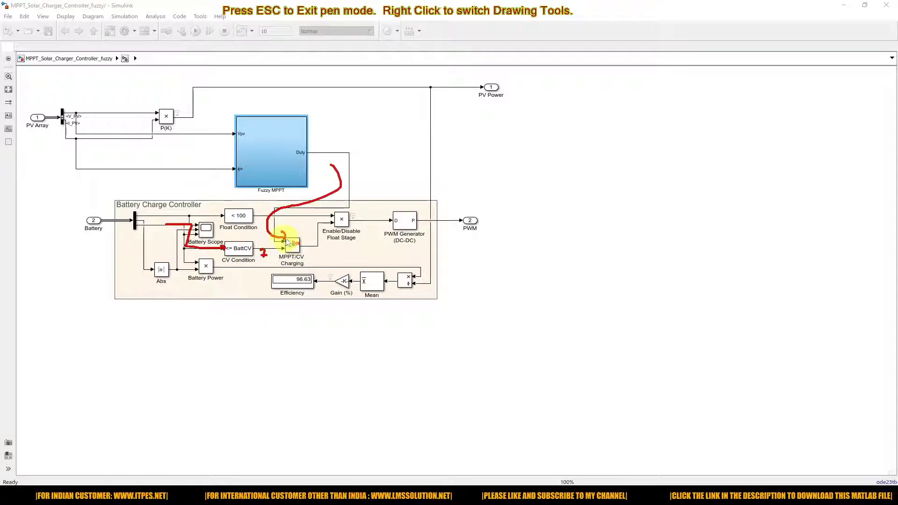
Trace the duty signal through Enable/Disable Float Stage to the PWM Generator, add a 0 at the CV Condition output, and exit pen mode.
drag(305, 239, 323, 219)
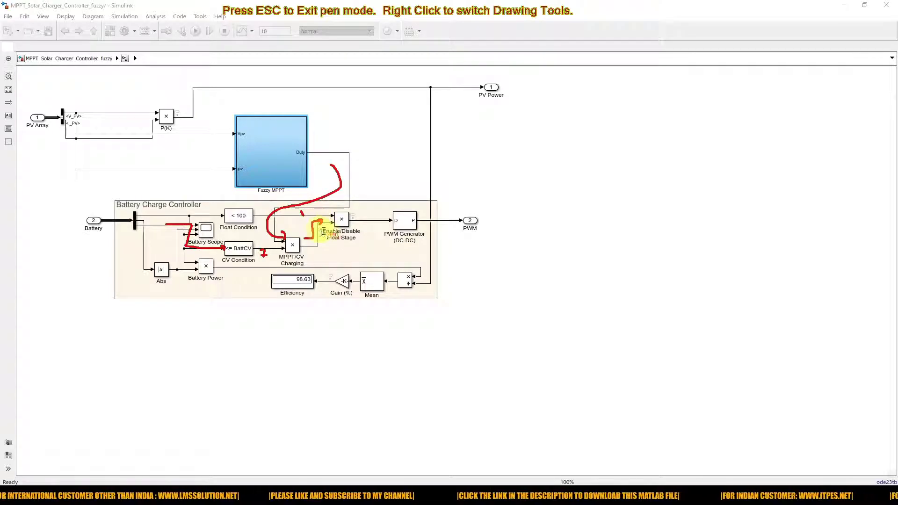
mouse_move(364, 217)
mouse_down()
mouse_move(387, 218)
mouse_move(376, 225)
mouse_up()
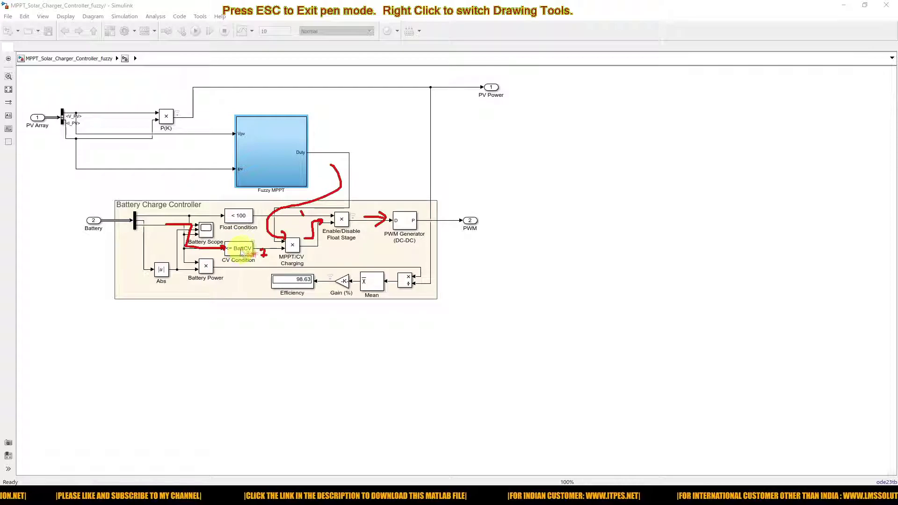
drag(271, 255, 275, 253)
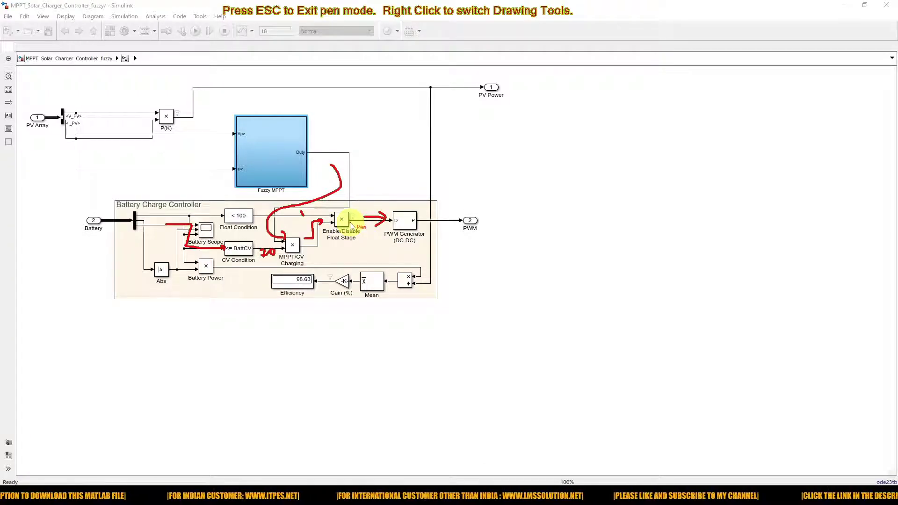
click(381, 244)
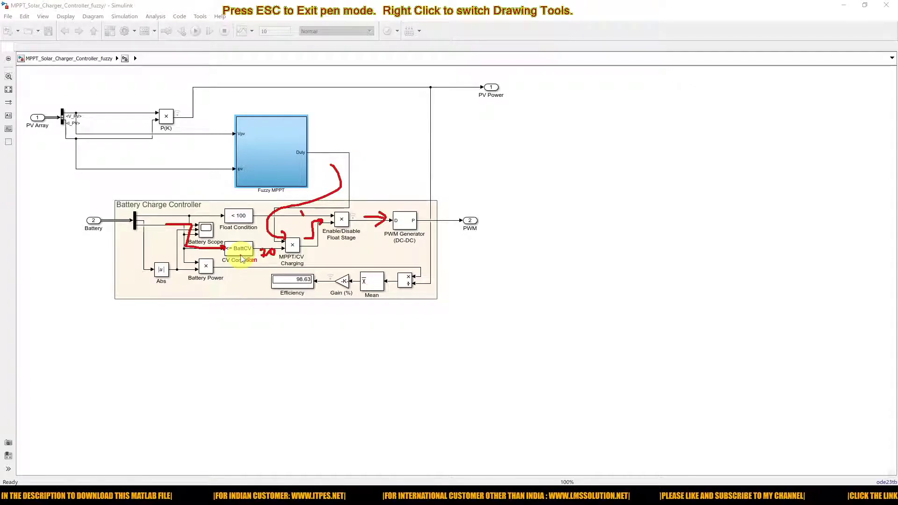
key(Escape)
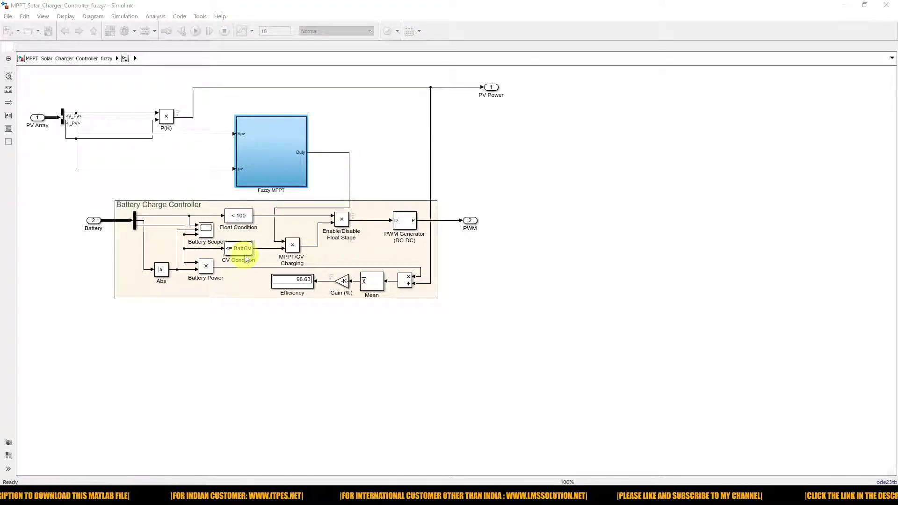
click(291, 232)
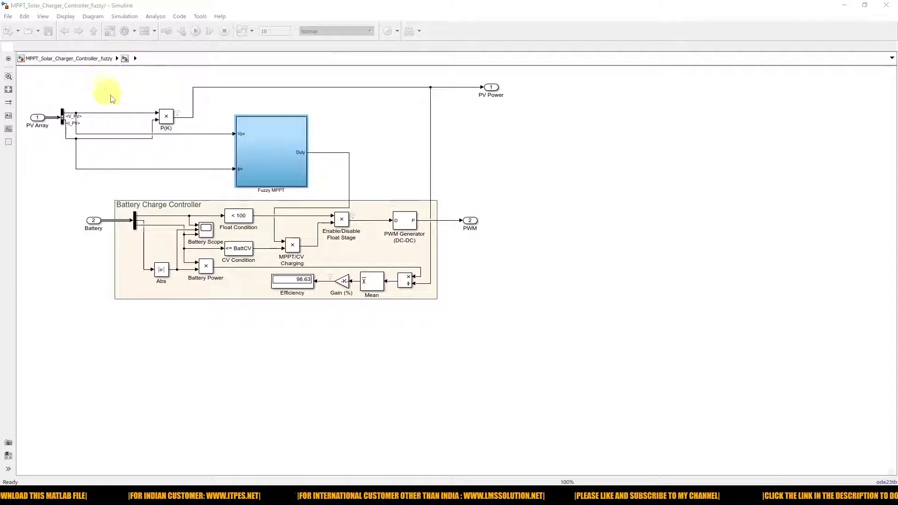
click(265, 325)
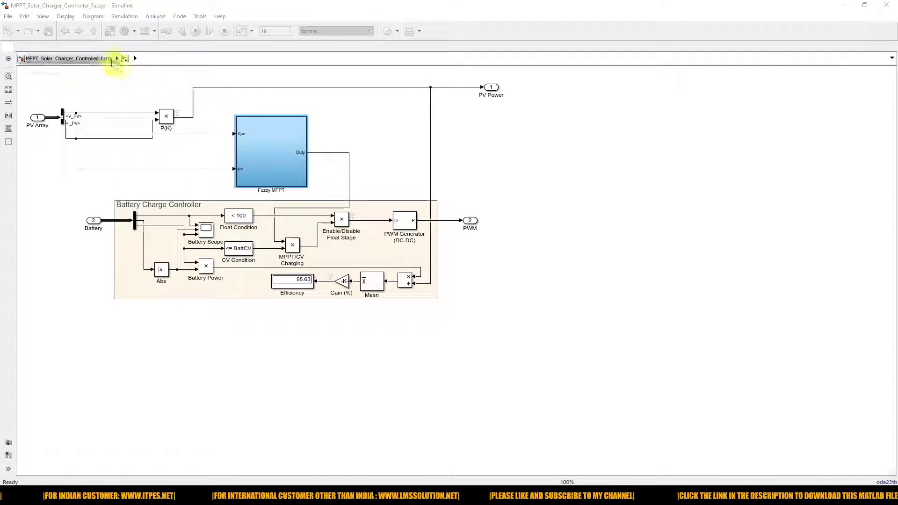
Return to the top-level model, inspect the initial and final irradiance values of the Step block, and close its dialog.
click(95, 32)
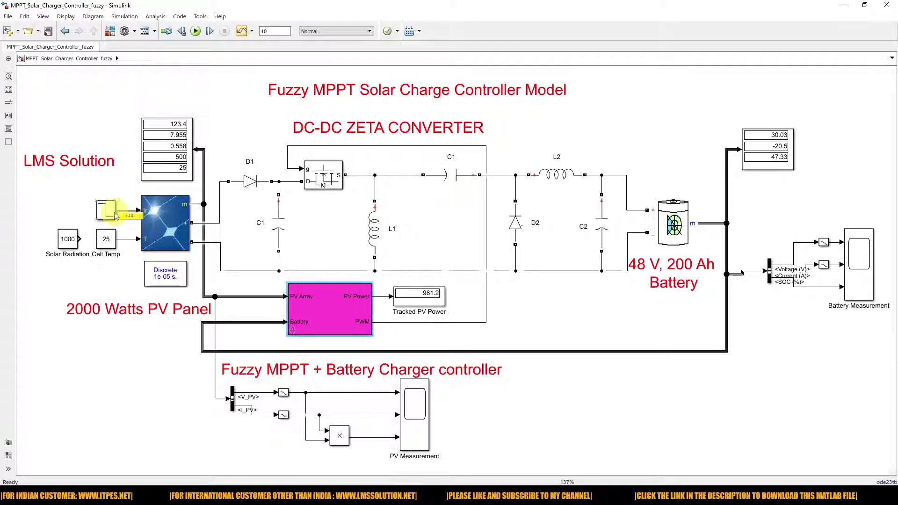
double_click(108, 213)
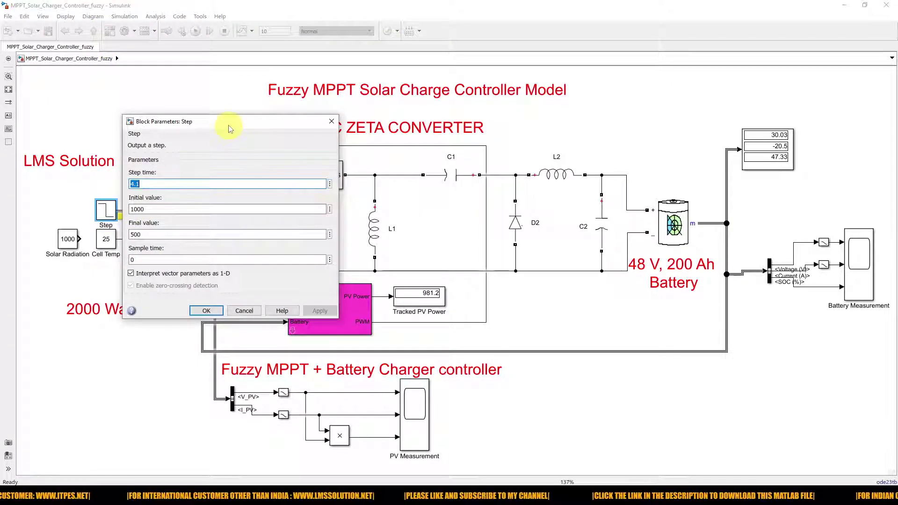
drag(231, 127, 295, 88)
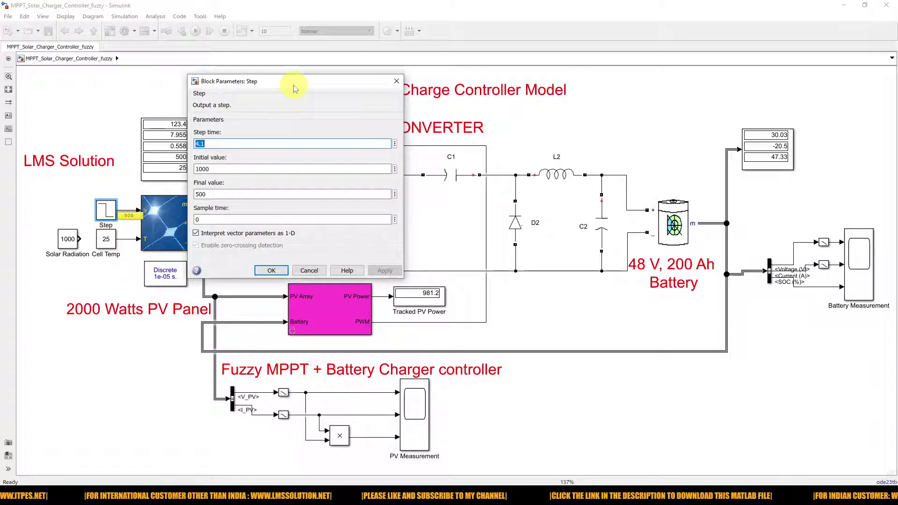
double_click(235, 171)
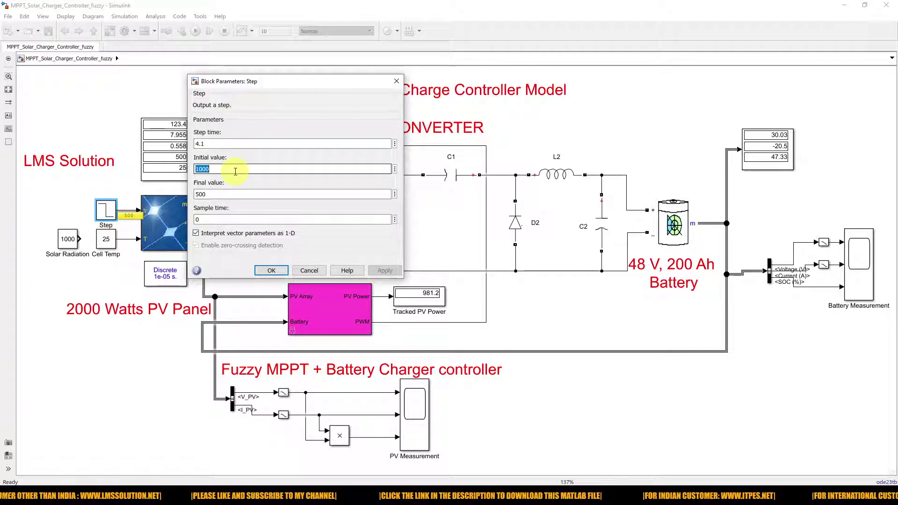
double_click(214, 193)
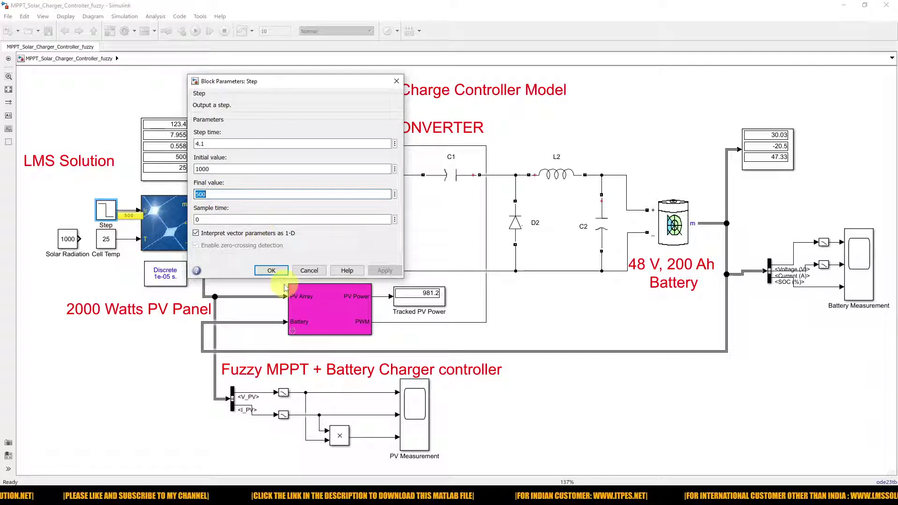
click(272, 272)
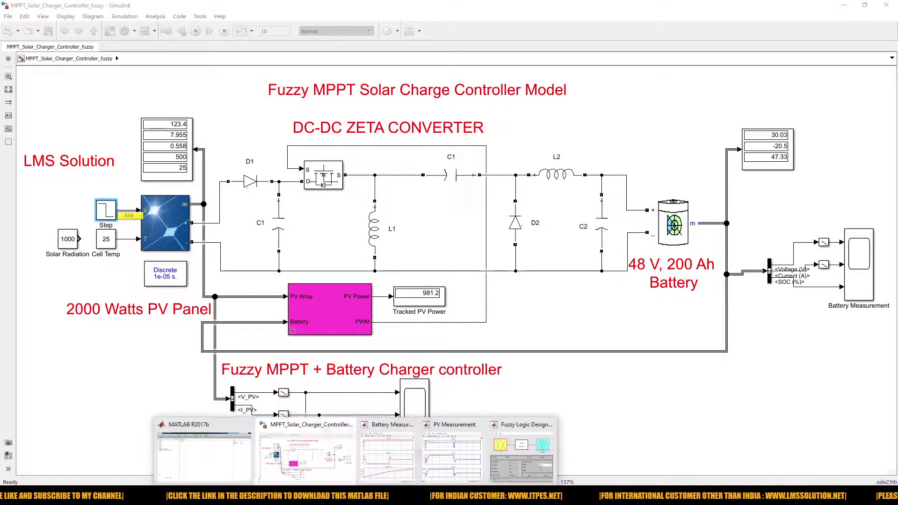
Bring up the Battery Measurement and PV Measurement scopes and arrange them side by side at similar height.
click(388, 451)
click(451, 452)
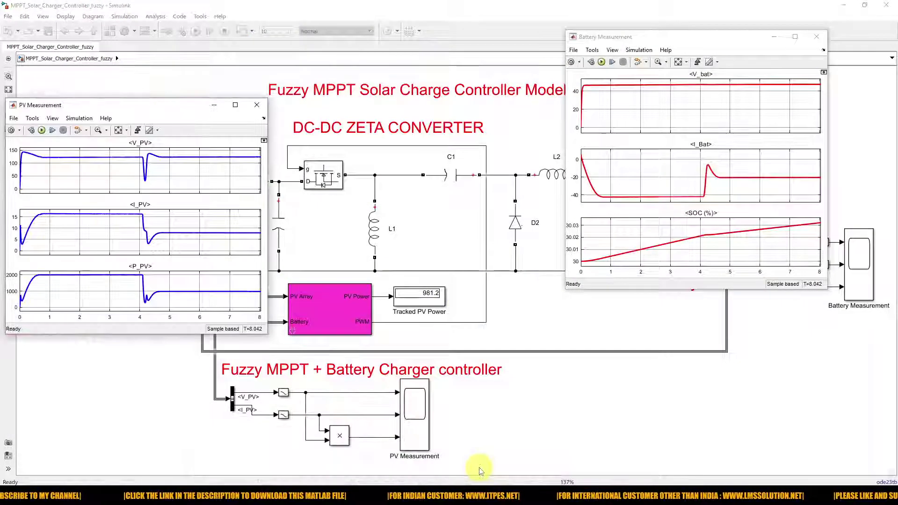
drag(175, 100, 383, 61)
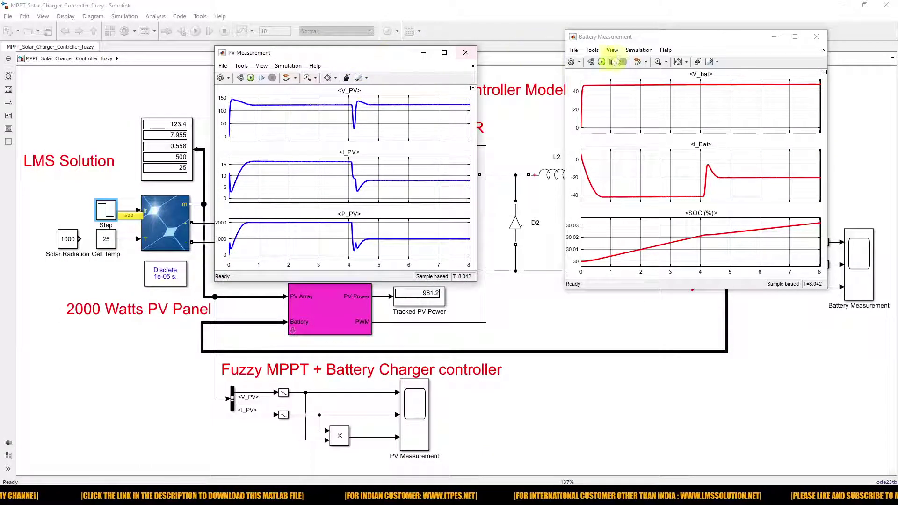
drag(636, 37, 560, 55)
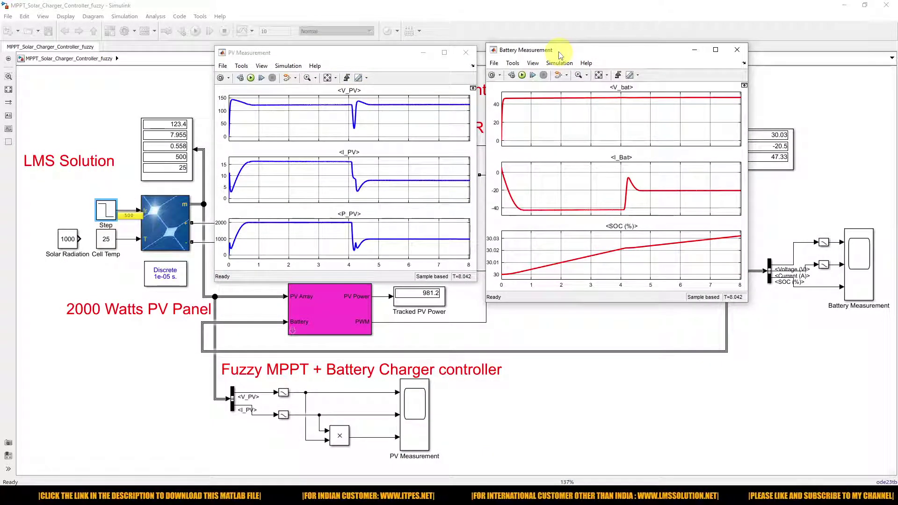
drag(562, 305, 561, 283)
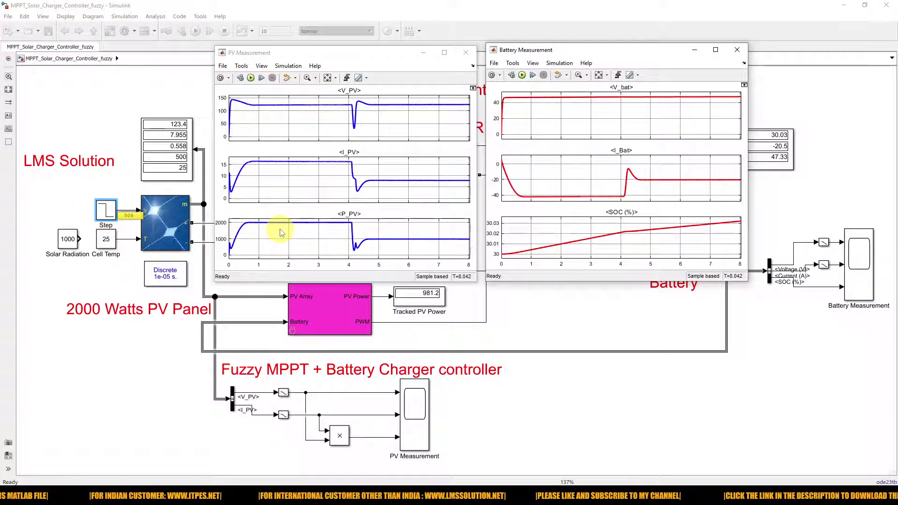
Circle the PV power before the irradiance step and the PV voltage, current and power after it with the pen, then exit pen mode.
key(F8)
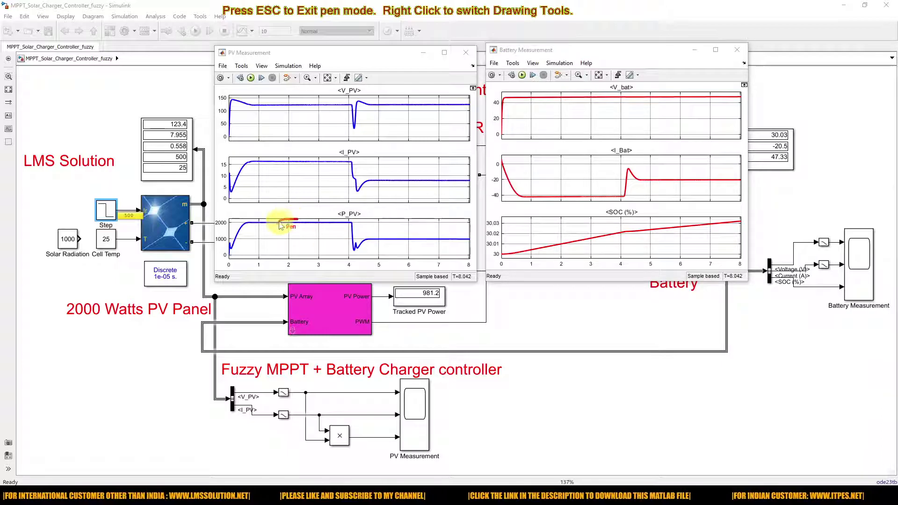
mouse_move(278, 224)
mouse_down()
mouse_move(310, 229)
mouse_move(302, 216)
mouse_move(279, 225)
mouse_up()
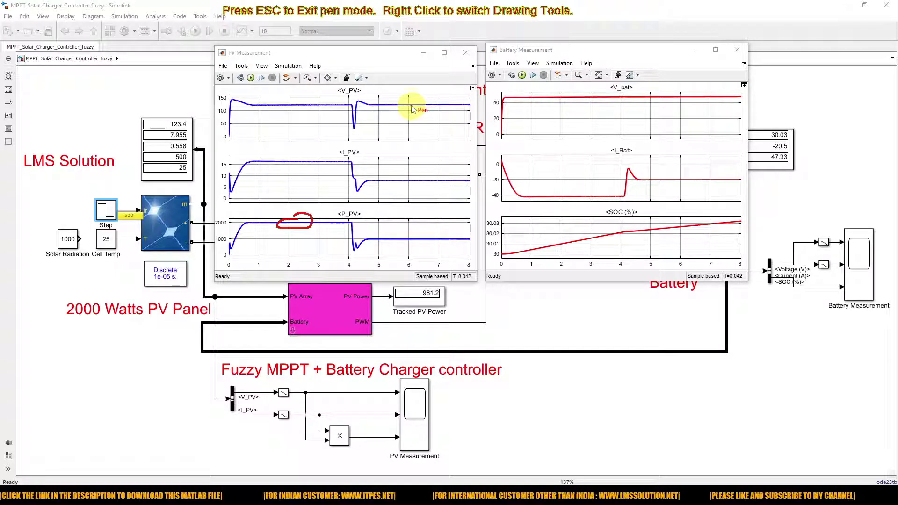
drag(412, 105, 415, 103)
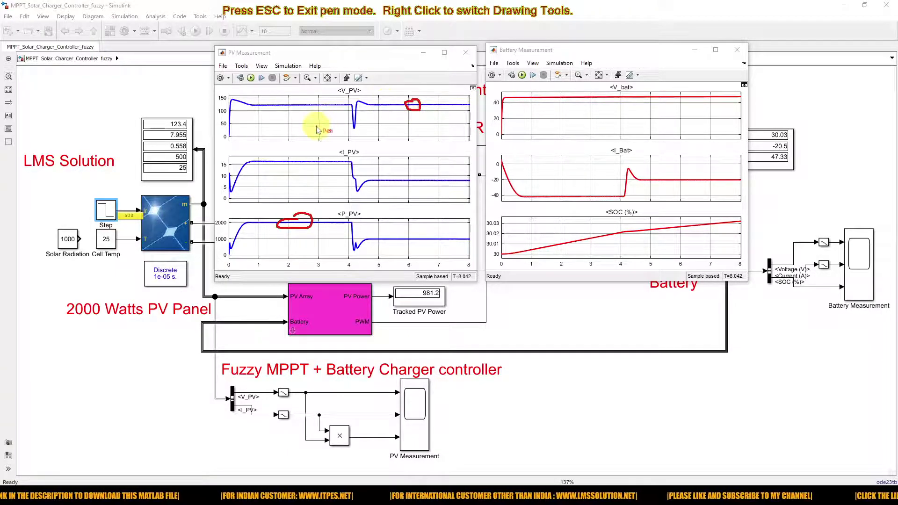
drag(414, 184, 407, 177)
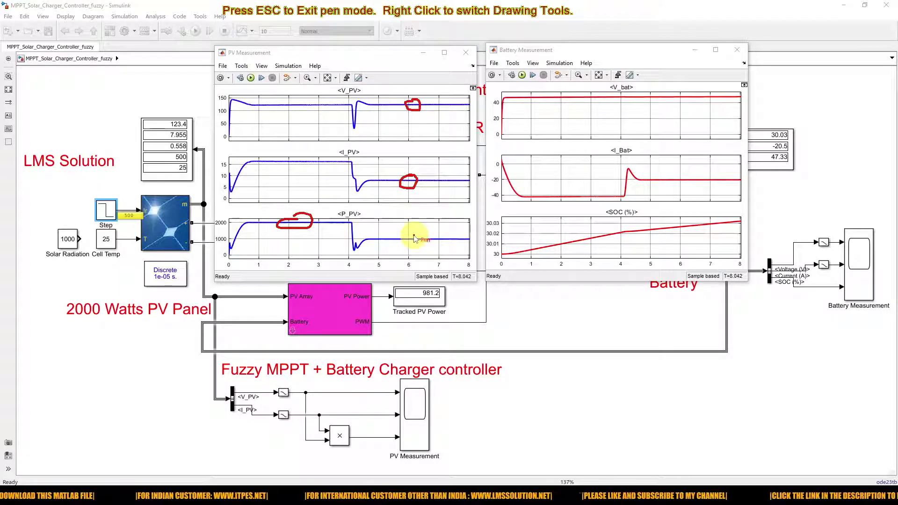
mouse_move(411, 234)
mouse_down()
mouse_move(393, 246)
mouse_move(411, 241)
mouse_up()
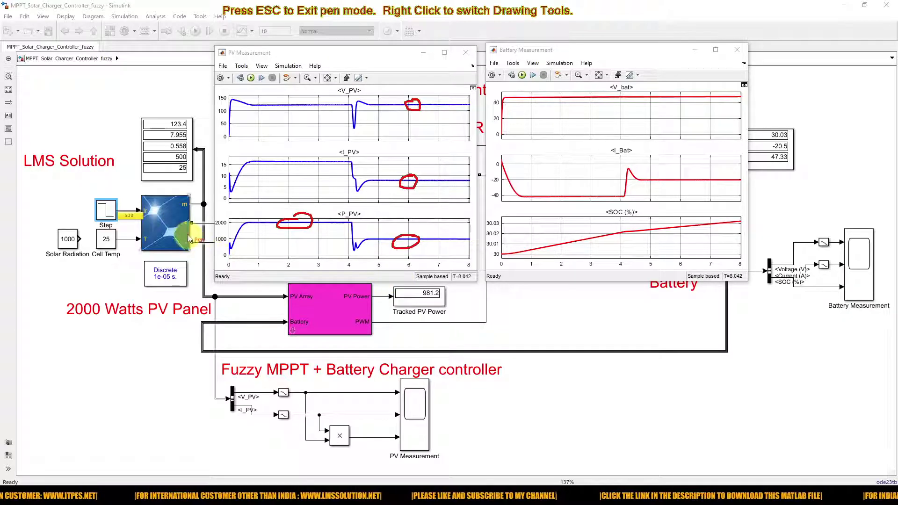
key(Escape)
Open the PV Array parameters, plot its I-V and P-V characteristics at 25 deg.C for the listed irradiances, and close the figure.
click(172, 225)
double_click(172, 224)
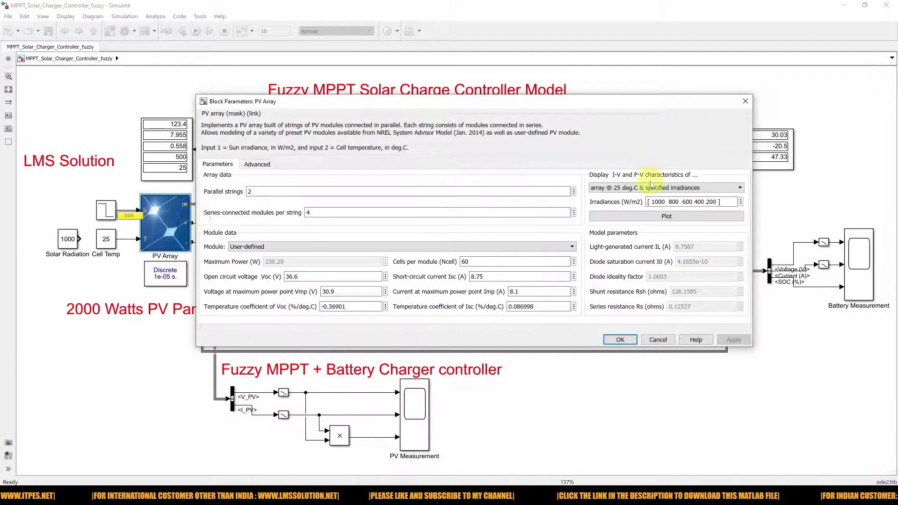
click(652, 218)
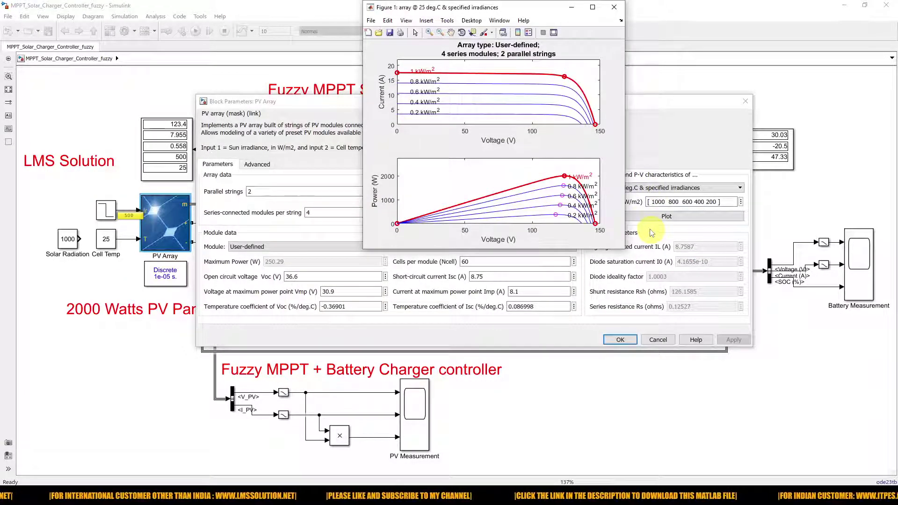
click(614, 7)
Change the third irradiance value to 500 W/m2 in the PV Array parameters and plot the characteristics again.
triple_click(685, 203)
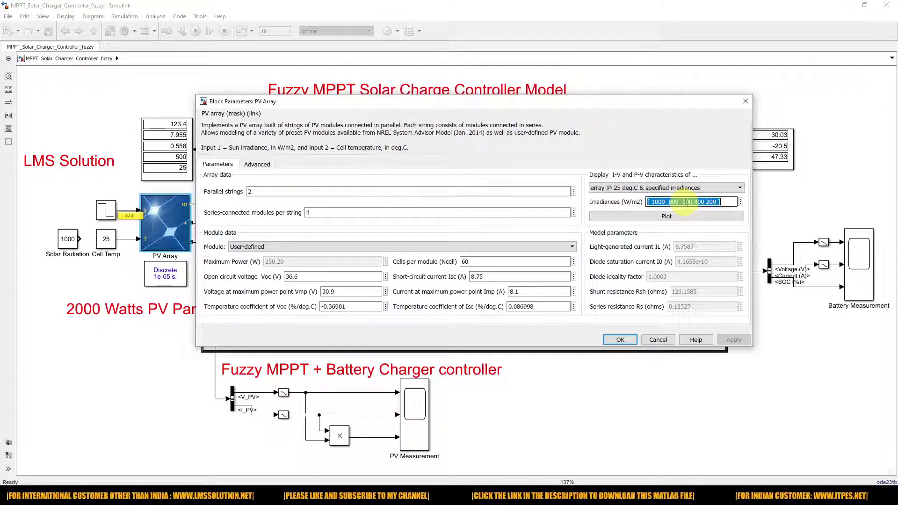
click(685, 202)
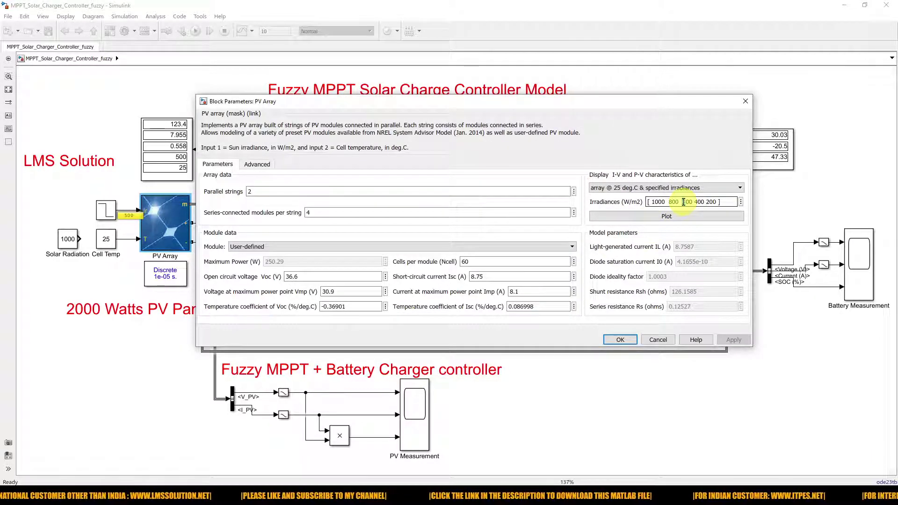
key(BackSpace)
text(5)
click(678, 218)
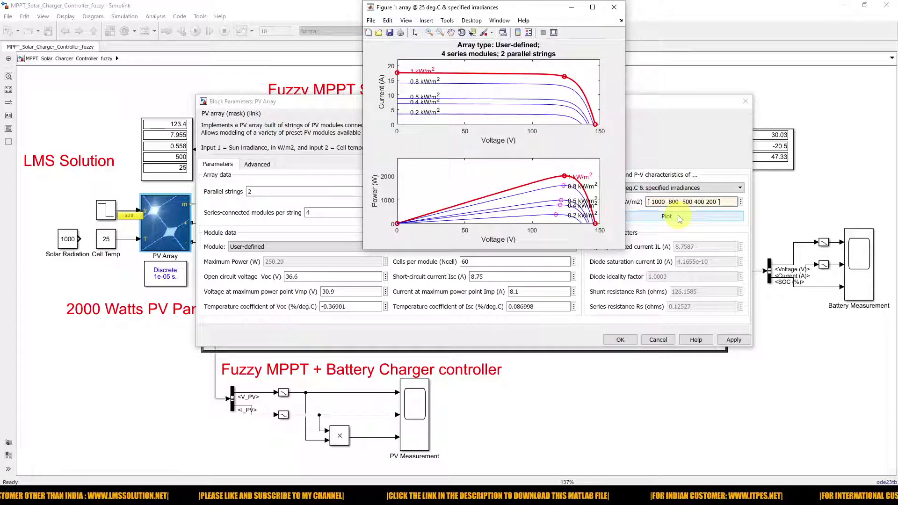
Place a data cursor on the maximum power point of the 1 kW/m2 curve in the power-voltage plot.
click(473, 32)
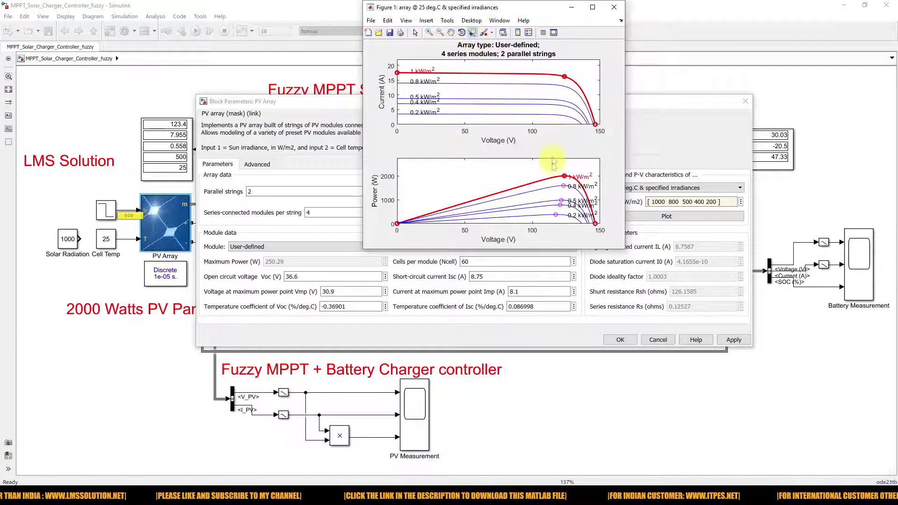
click(565, 177)
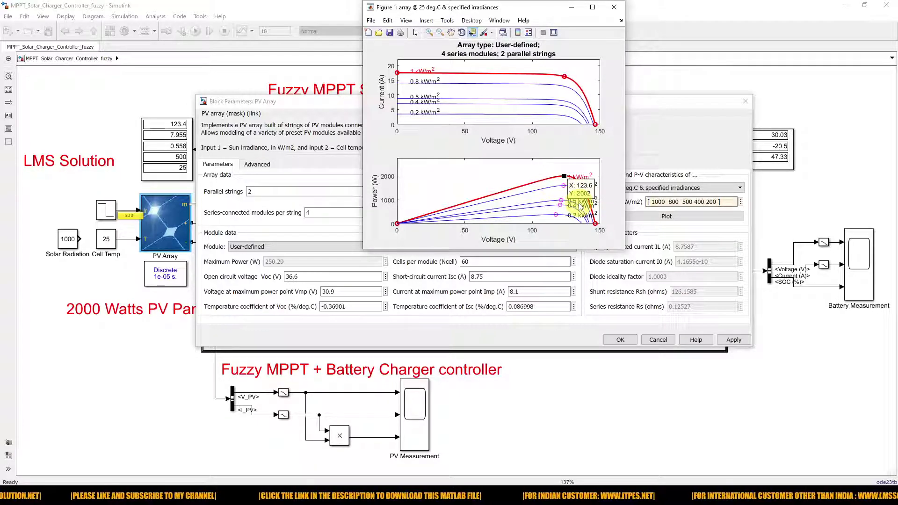
Place the data cursor on the 0.5 kW/m2 curve's maximum power point, then close the figure and the PV Array parameters.
click(562, 202)
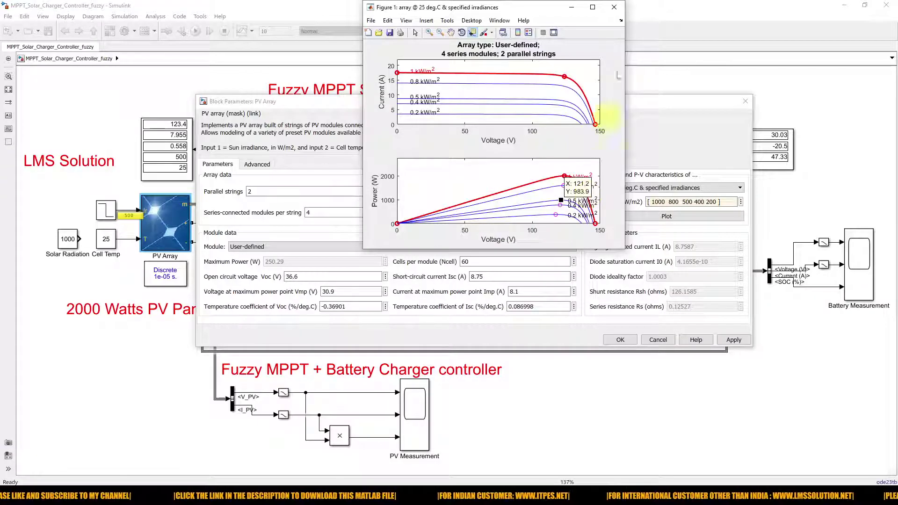
click(614, 8)
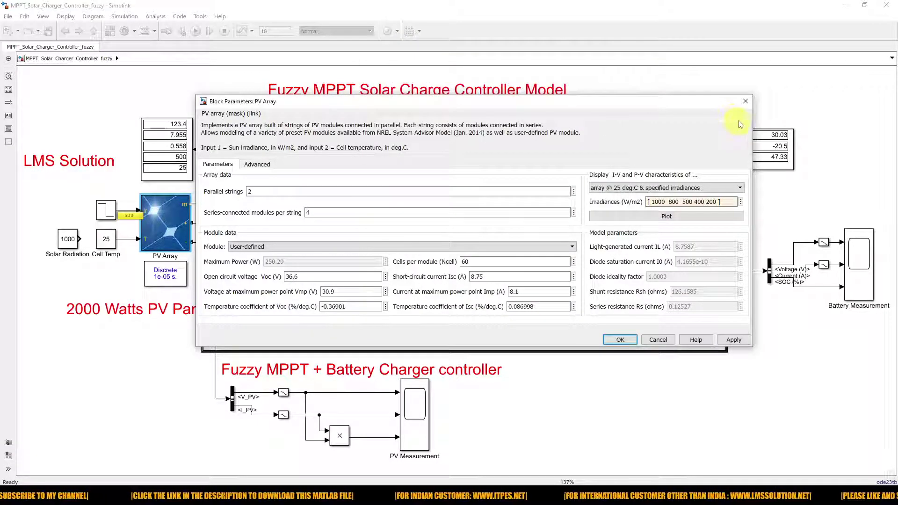
click(746, 102)
Bring the PV Measurement and Battery Measurement scopes to the front and move the PV scope clear of the Tracked PV Power display.
key(alt+Tab)
key(Tab)
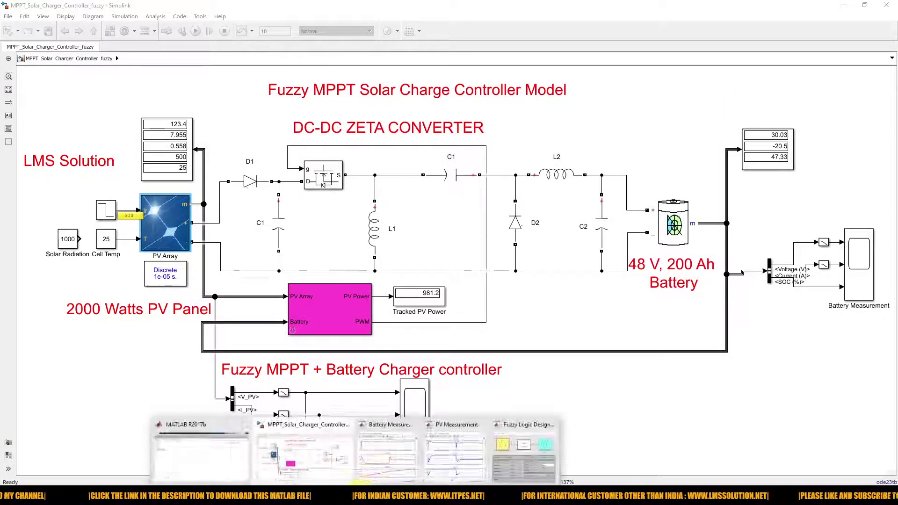
key(alt+Tab)
click(451, 476)
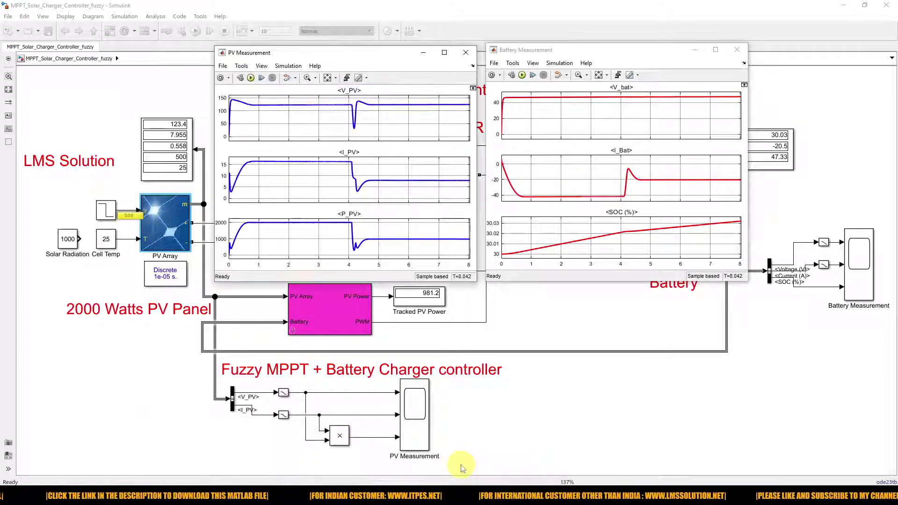
drag(378, 61, 374, 36)
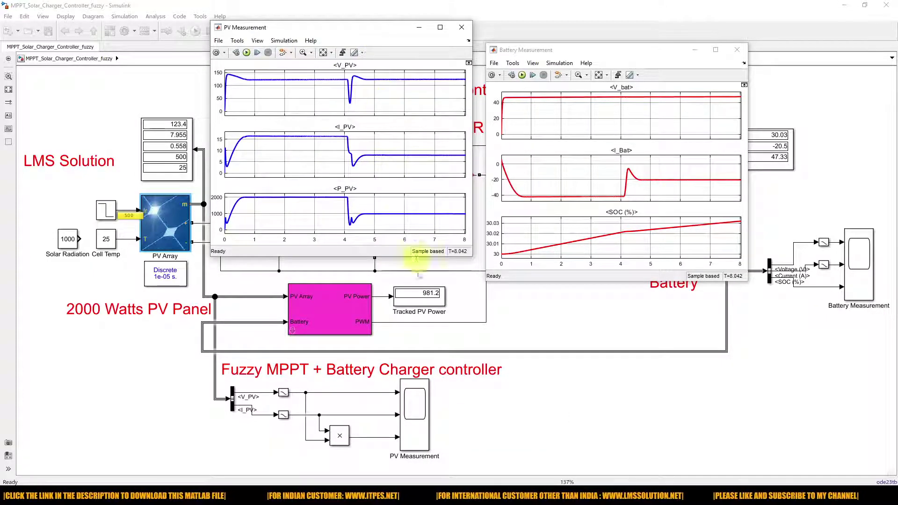
click(439, 301)
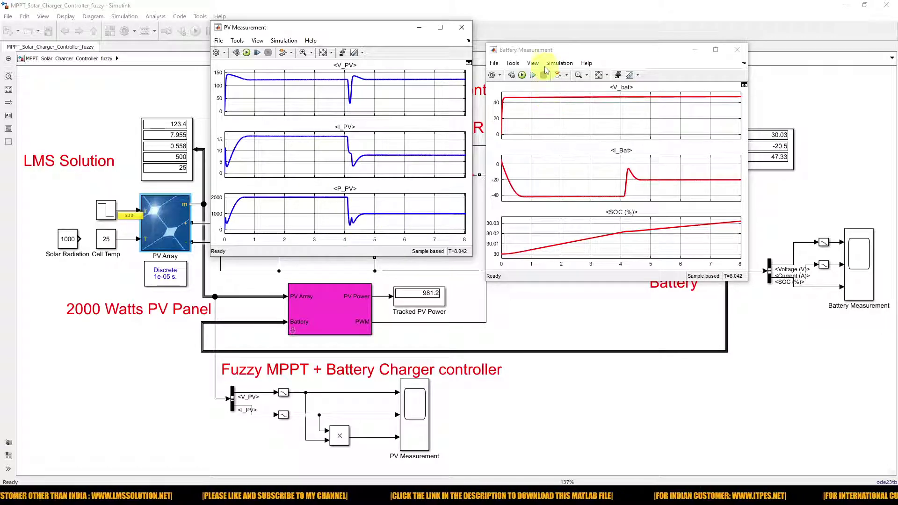
Move the Battery Measurement scope level with the PV scope and compare the battery waveforms with the tracked PV power.
drag(545, 50, 535, 42)
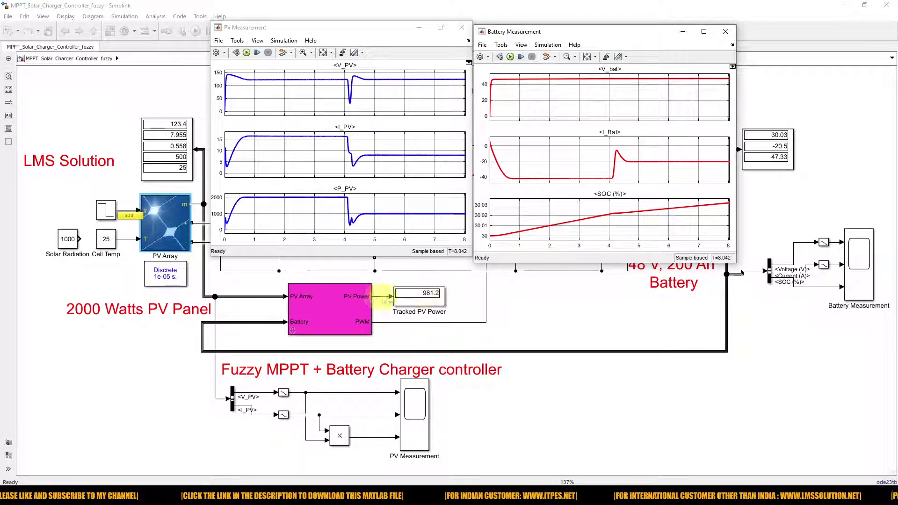
click(426, 299)
click(472, 295)
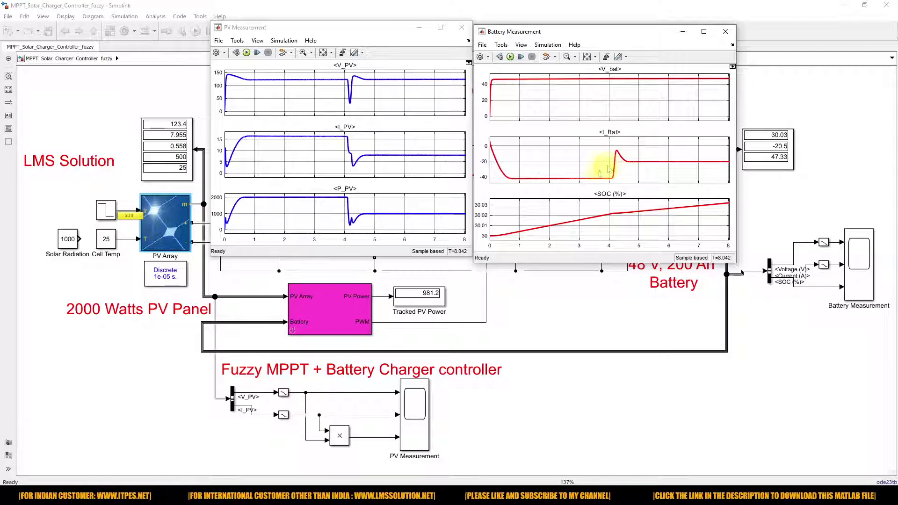
Open the Fuzzy MPPT + Battery Charger controller subsystem, check its Efficiency display, and return to the top-level model.
double_click(295, 327)
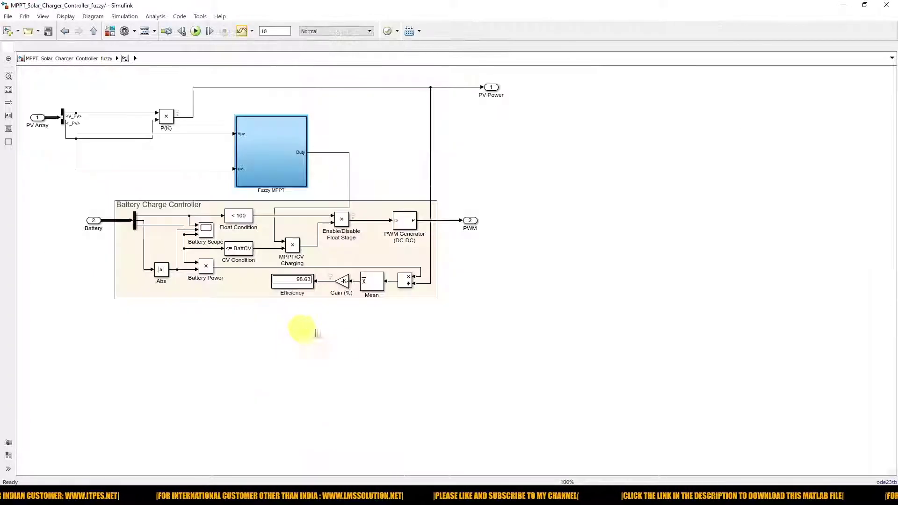
click(304, 289)
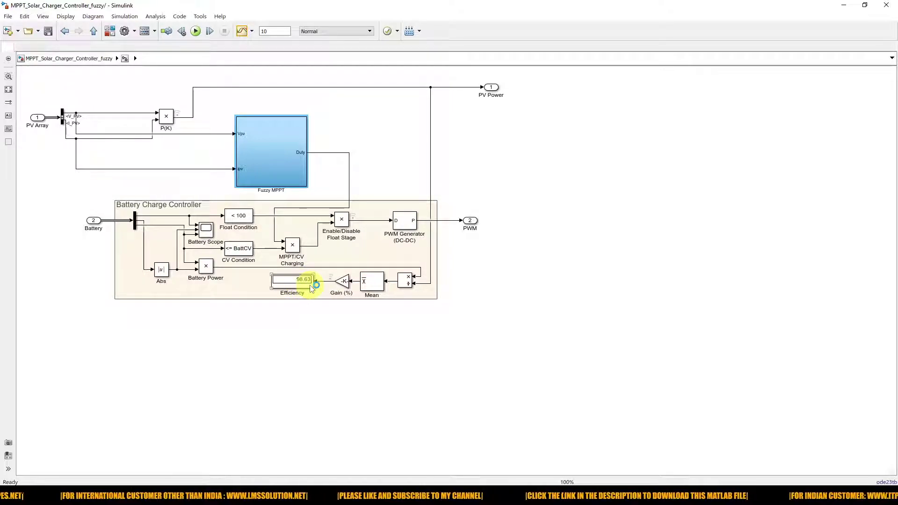
click(294, 295)
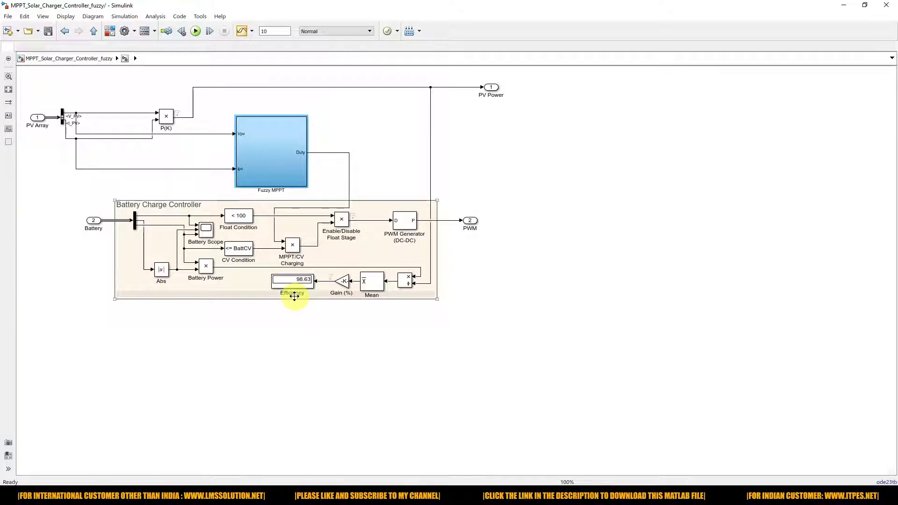
click(311, 326)
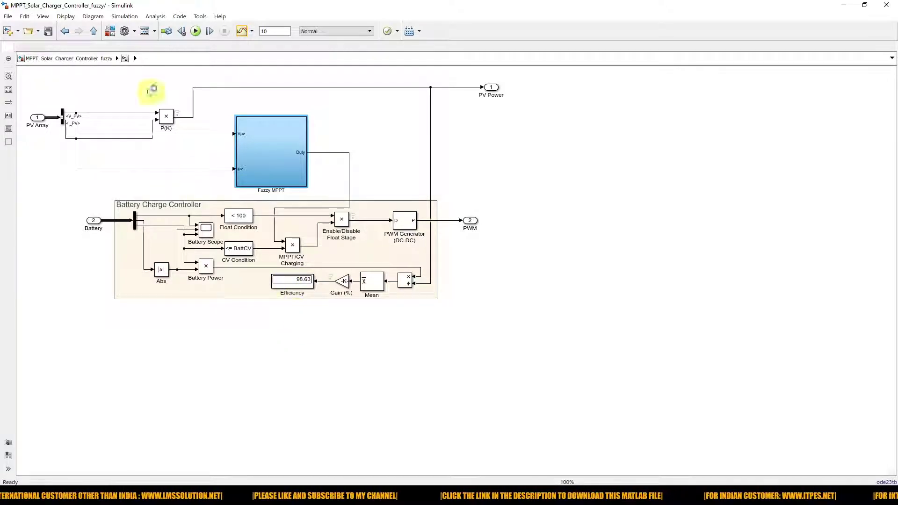
click(94, 32)
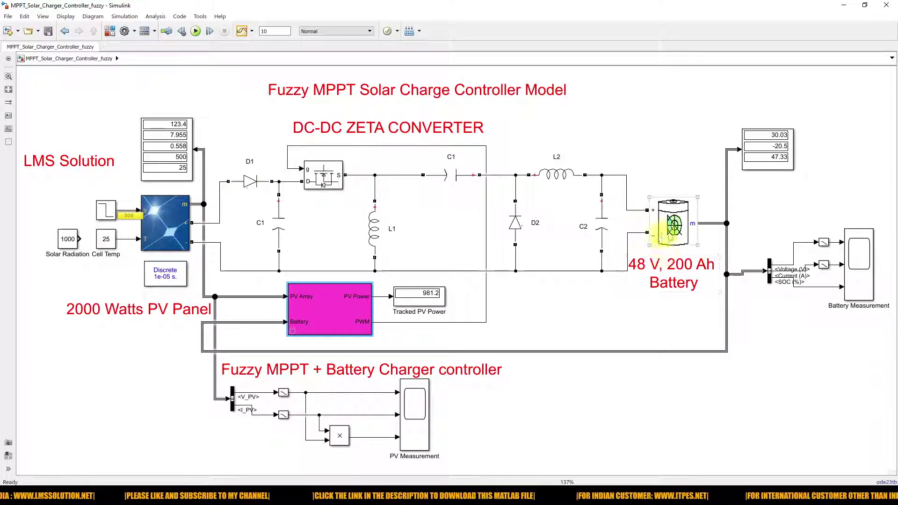
click(664, 255)
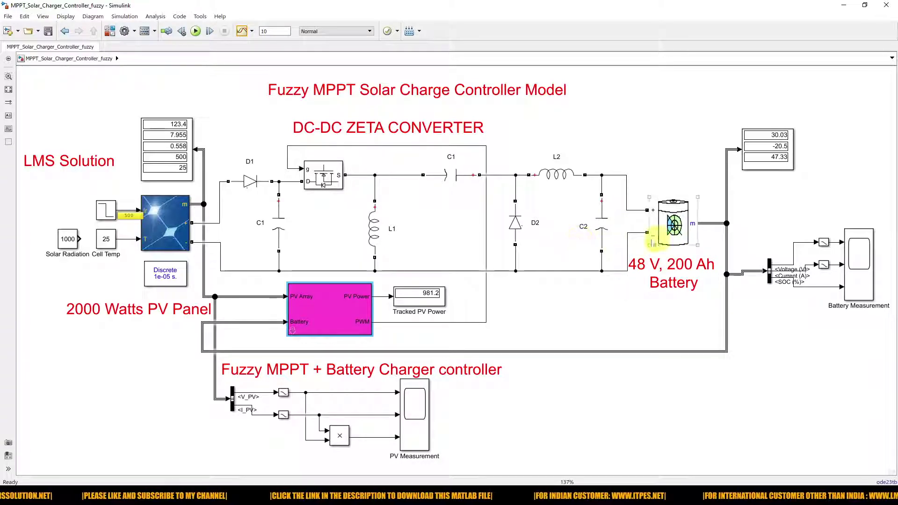
click(662, 244)
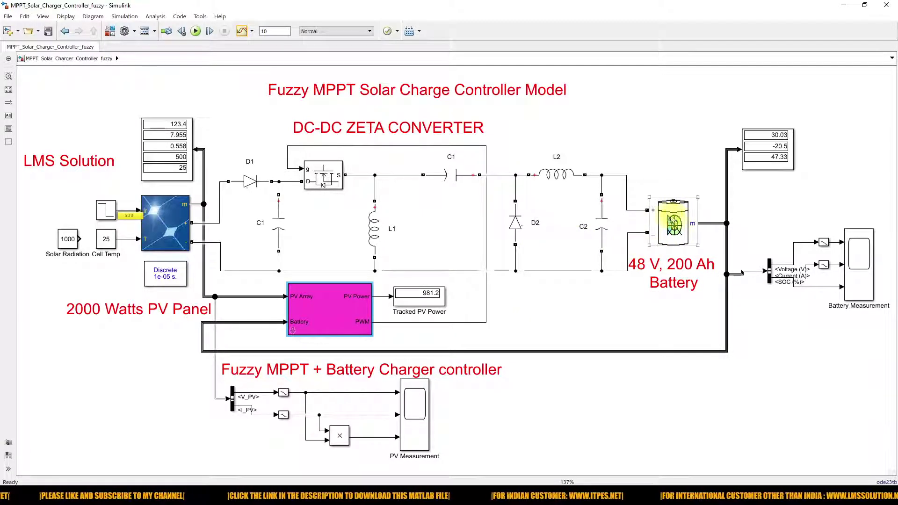
click(235, 242)
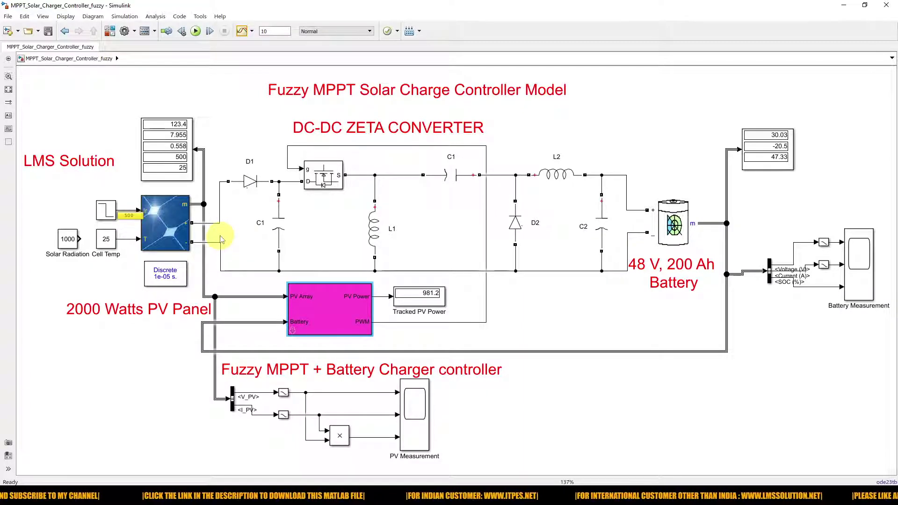
Reopen the magenta controller subsystem to review the battery charge controller, and go back to the main model.
click(320, 318)
double_click(320, 318)
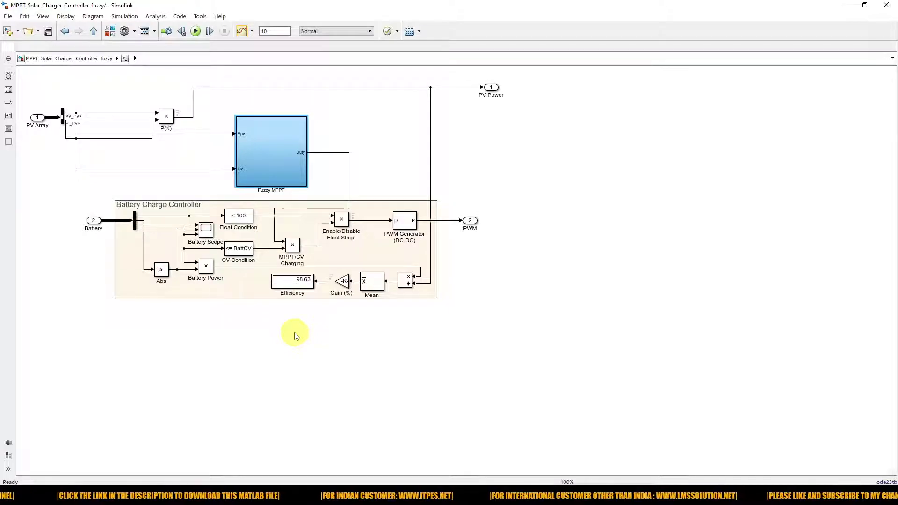
click(65, 31)
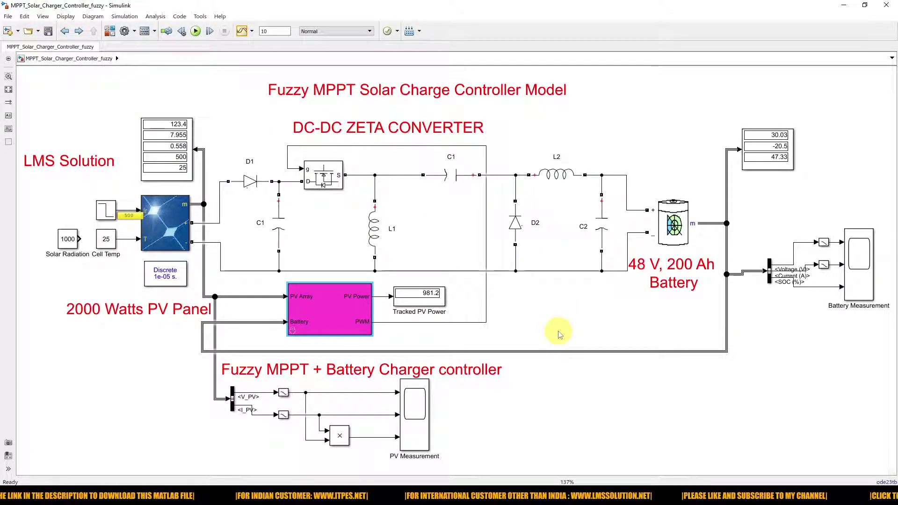